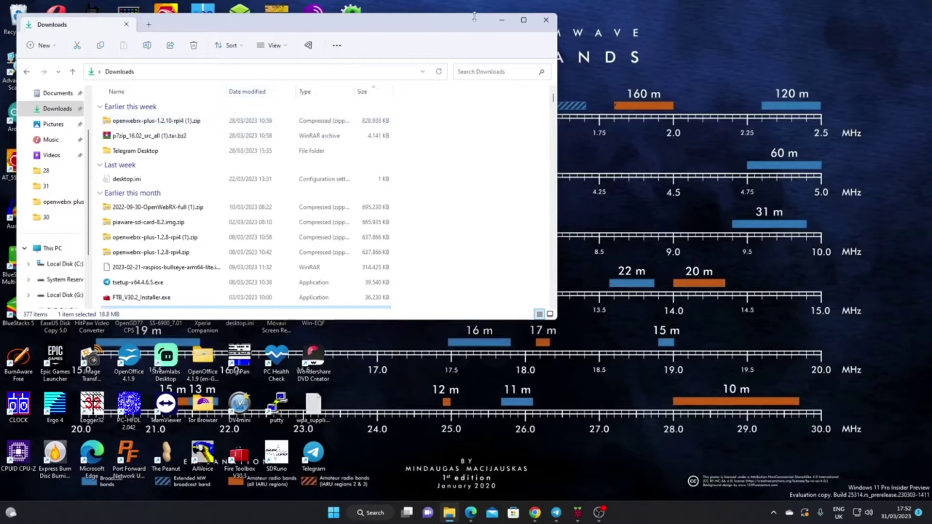
Step: Minimise the Downloads File Explorer window so Raspberry Pi Imager fills the screen
left_click(502, 22)
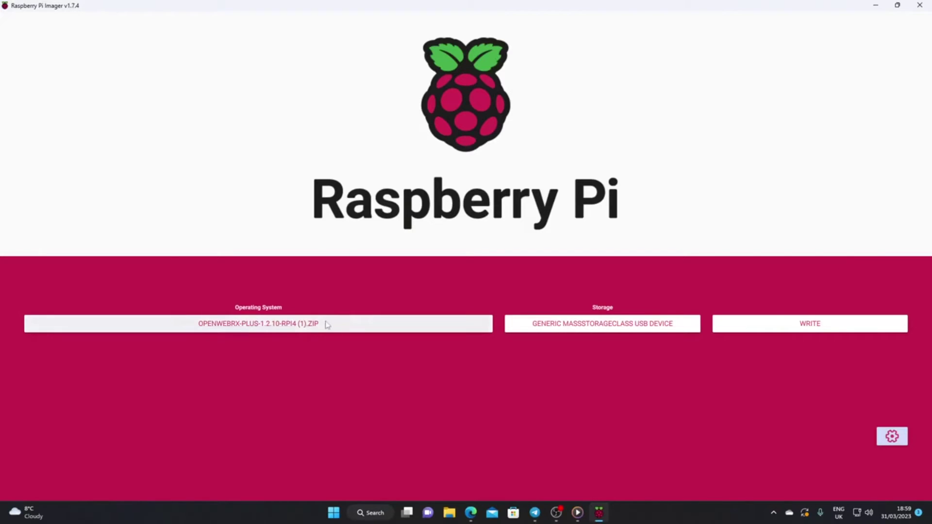
Step: Choose the custom image openwebrx-plus-1.2.10-rpi4 (1).zip as the operating system
left_click(272, 324)
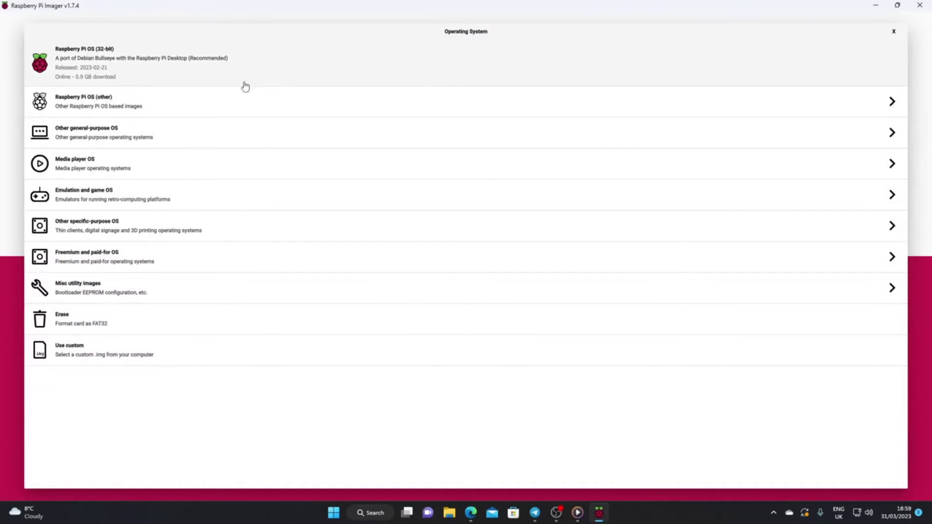
left_click(82, 356)
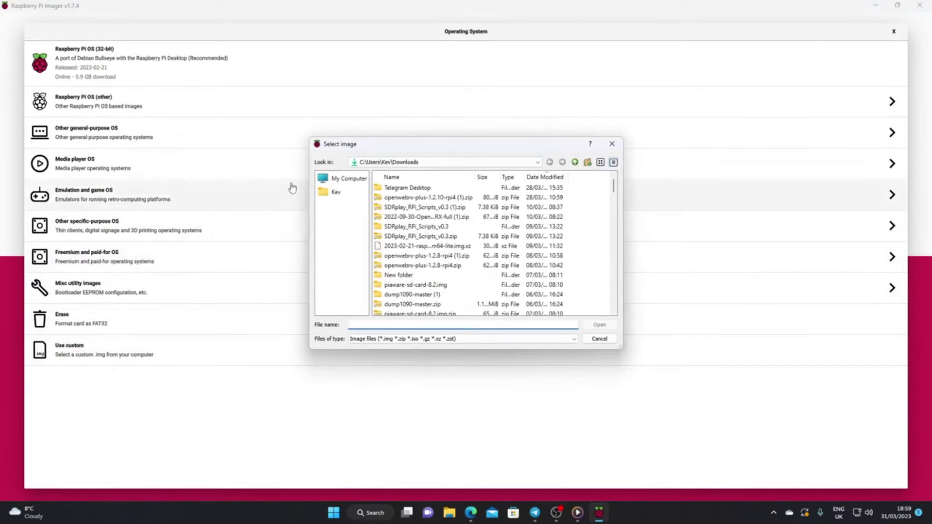
left_click(398, 199)
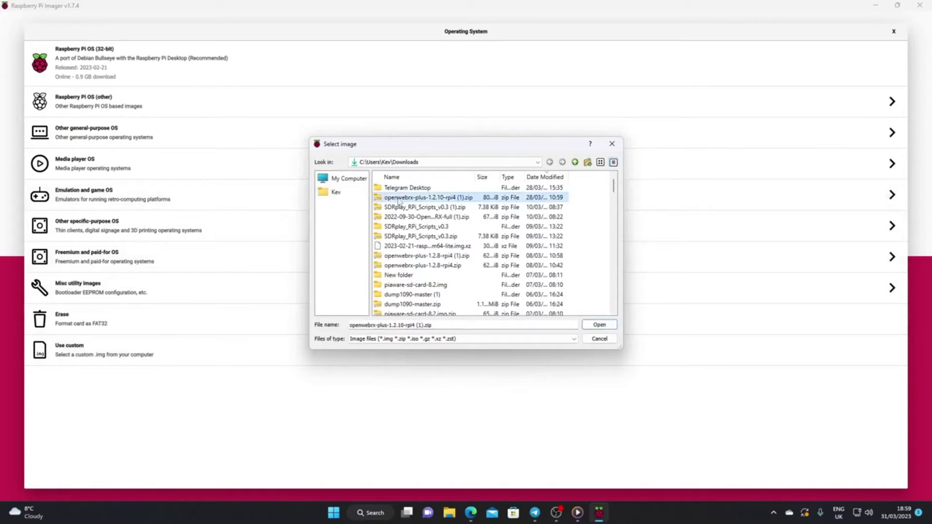
left_click(594, 325)
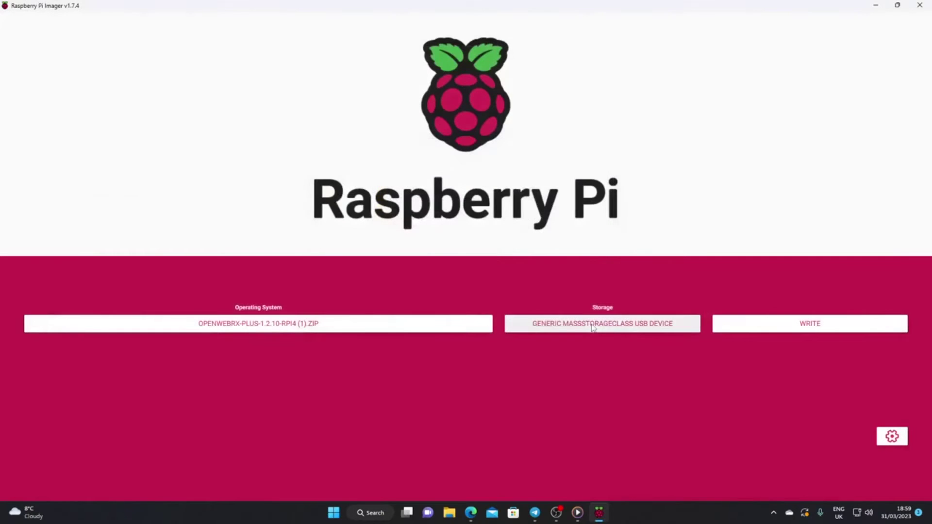
Step: Select the 15.9 GB Generic MassStorageClass USB drive as storage, then bring up advanced options
left_click(618, 326)
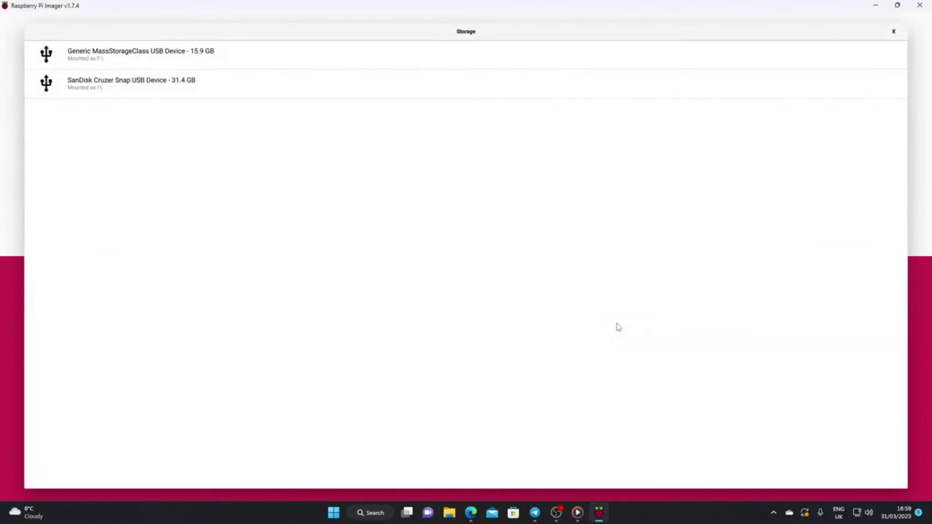
left_click(138, 57)
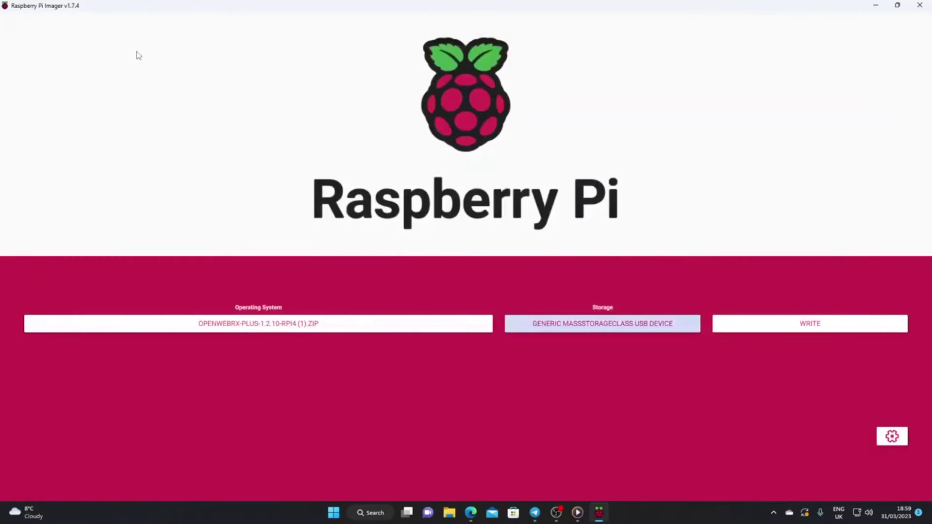
left_click(892, 439)
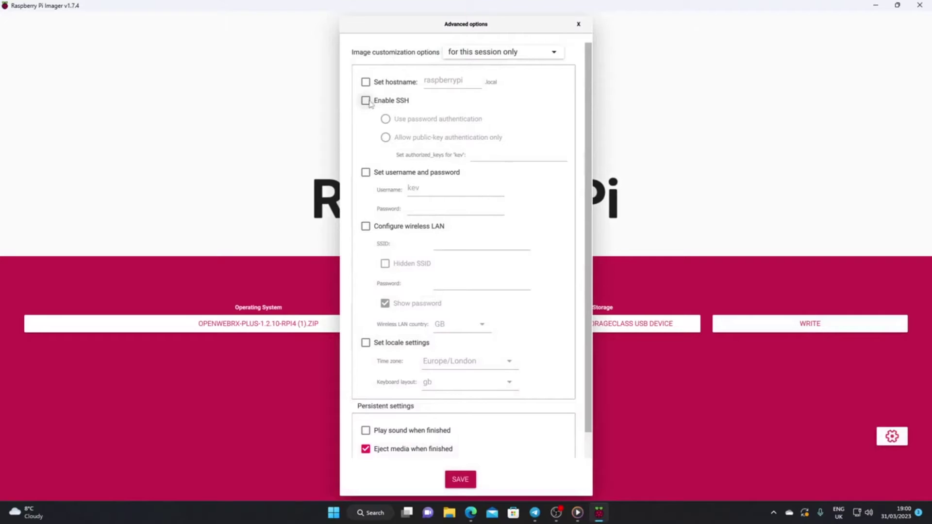
Step: Enable SSH with password authentication, enter the login password, and save the advanced options
left_click(365, 100)
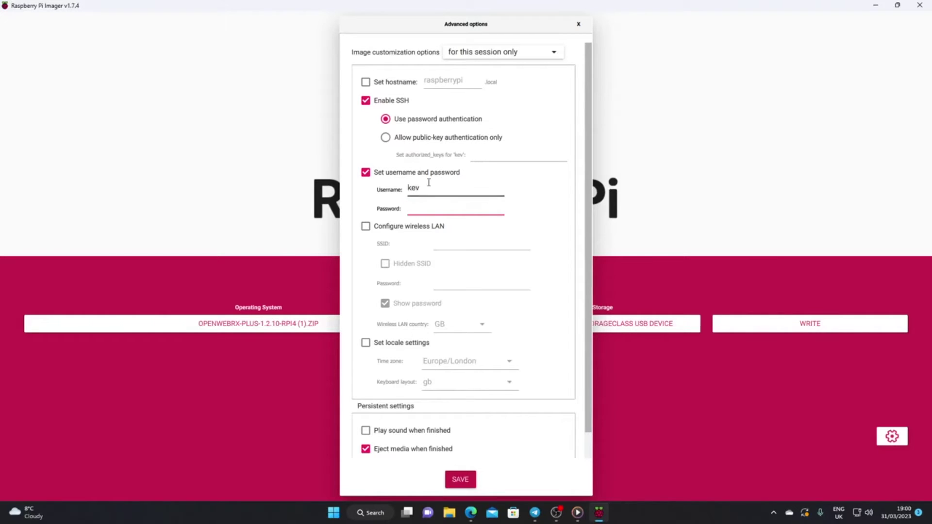
type("•••••••••")
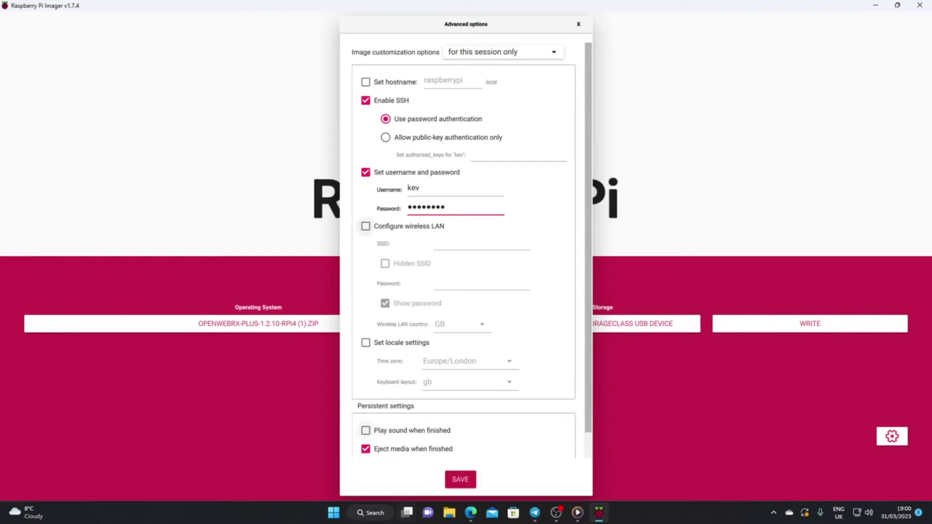
left_click(460, 479)
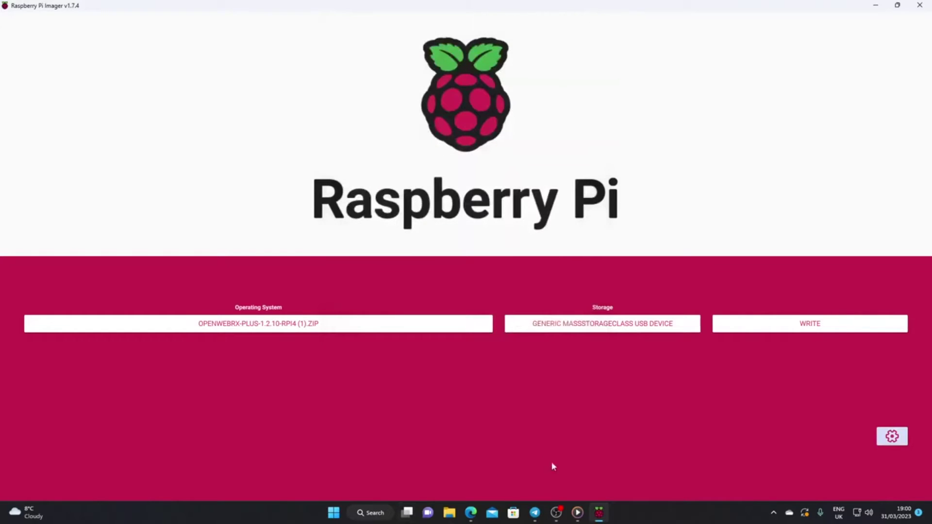
Step: Write the OpenWebRX+ image to the USB drive, confirming the drive will be erased
left_click(798, 323)
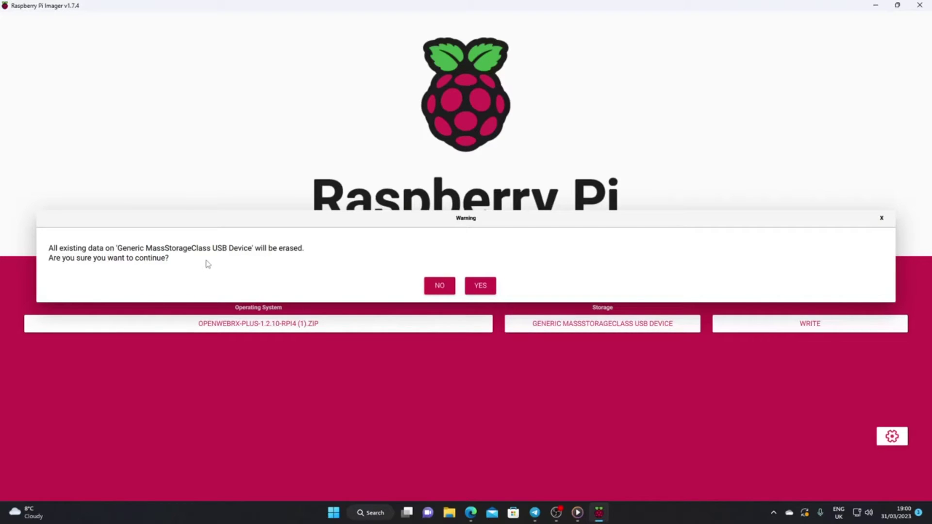
left_click(481, 286)
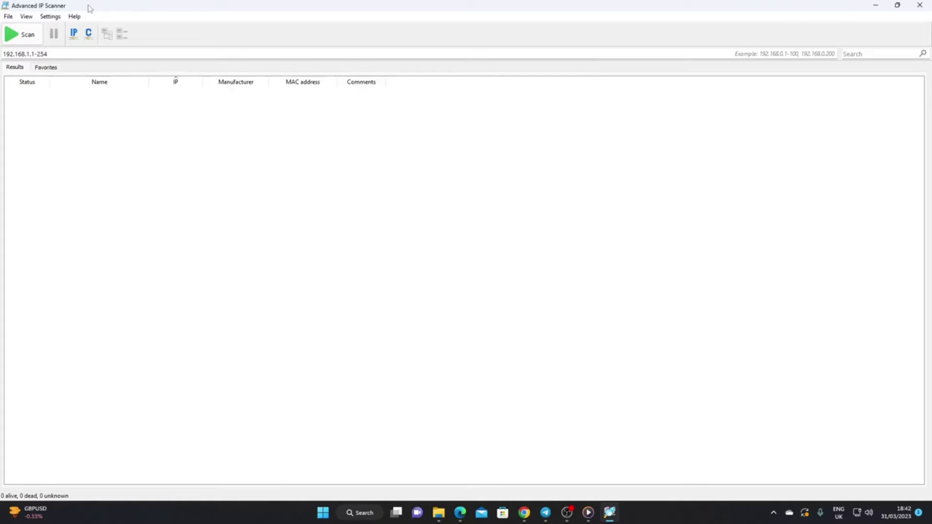
Step: Scan 192.168.1.1-254 and select the openwebrx device at 192.168.1.174
left_click(18, 36)
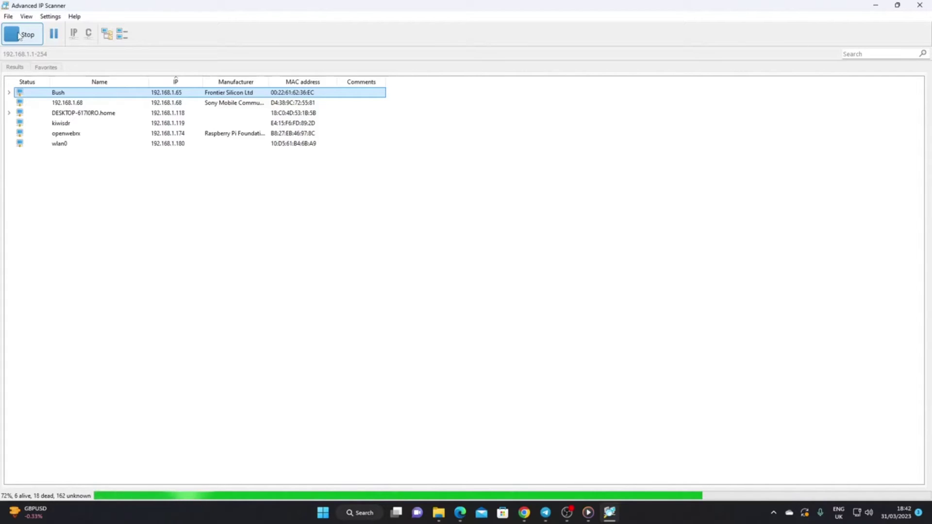
left_click(36, 136)
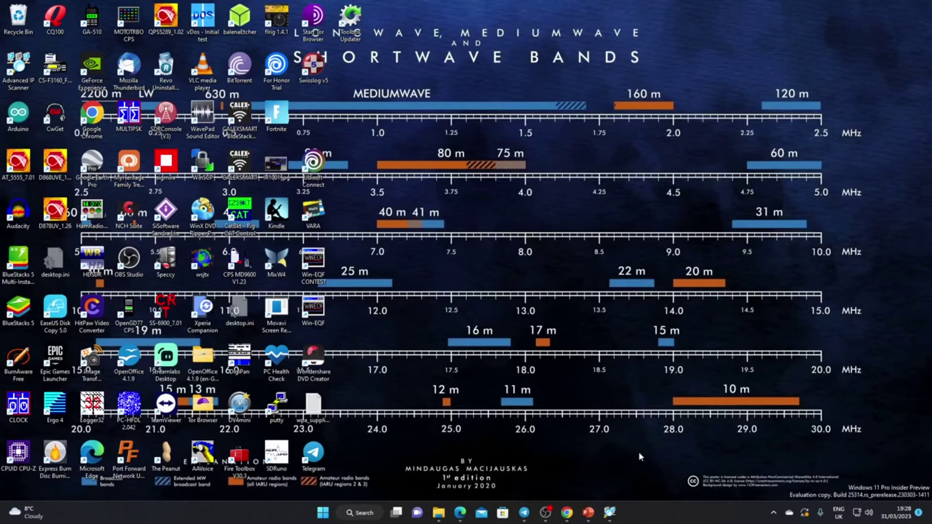
Step: Load 192.168.1.174 in a new Chrome tab to reach the OpenWebRX+ receiver page
left_click(566, 513)
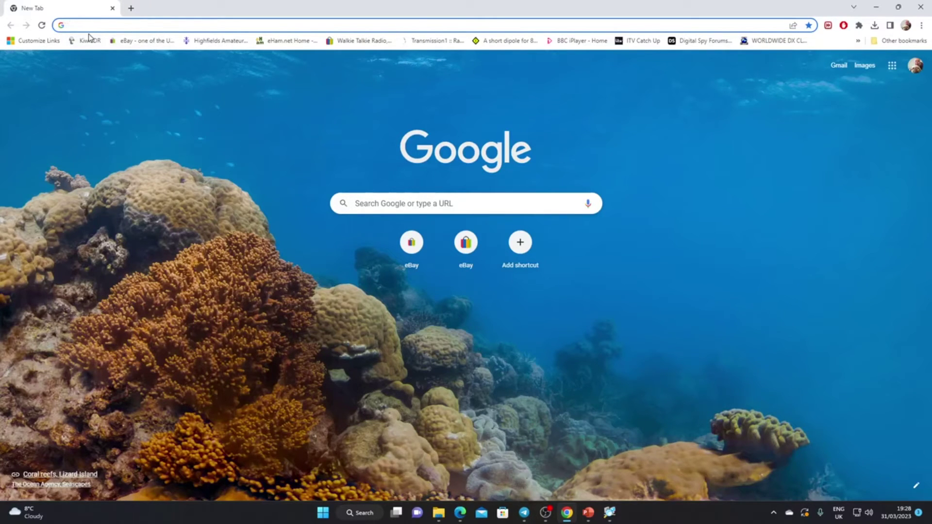
type("192")
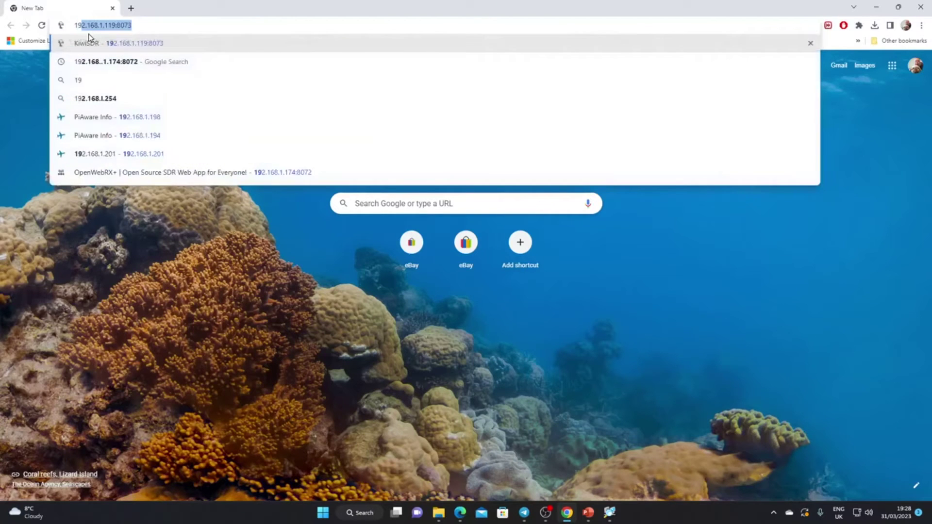
type(".168")
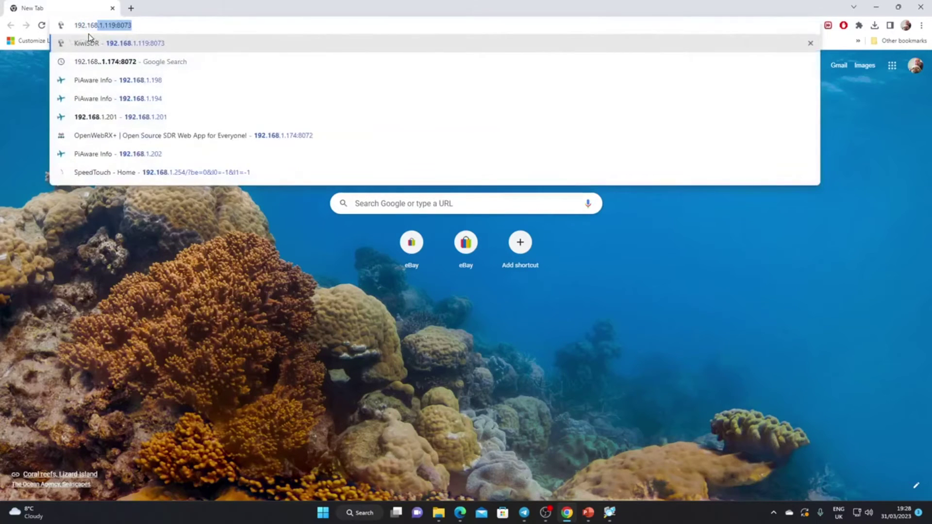
type(".1.174")
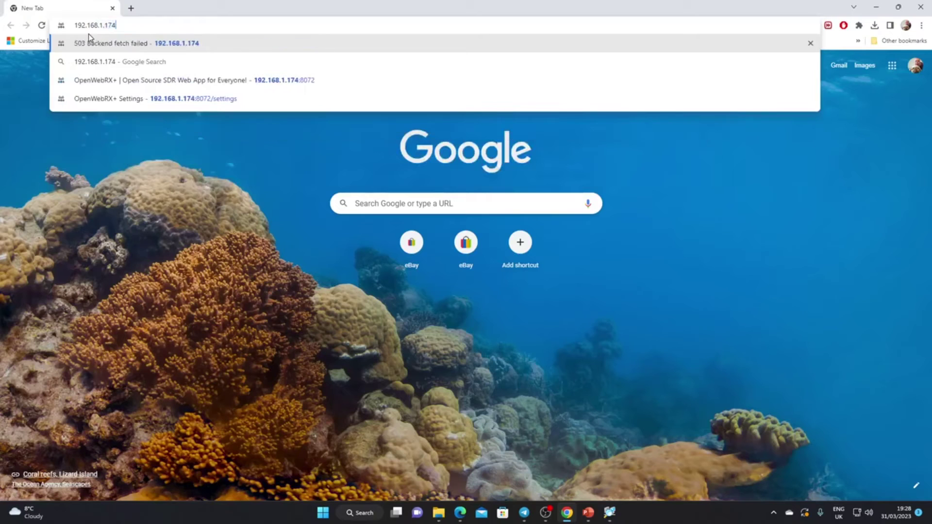
key("Return")
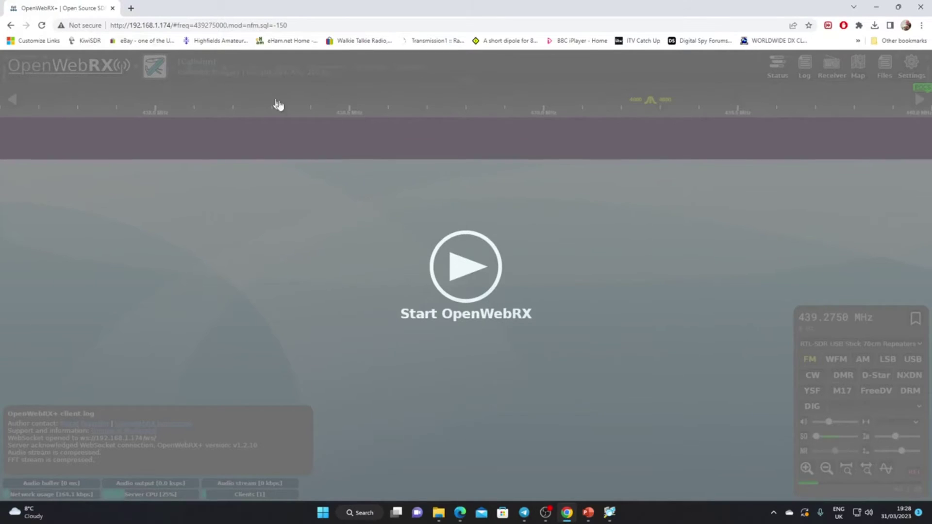
Step: Start the receiver, lower the volume slightly, review the profile list, then go to settings login
left_click(472, 273)
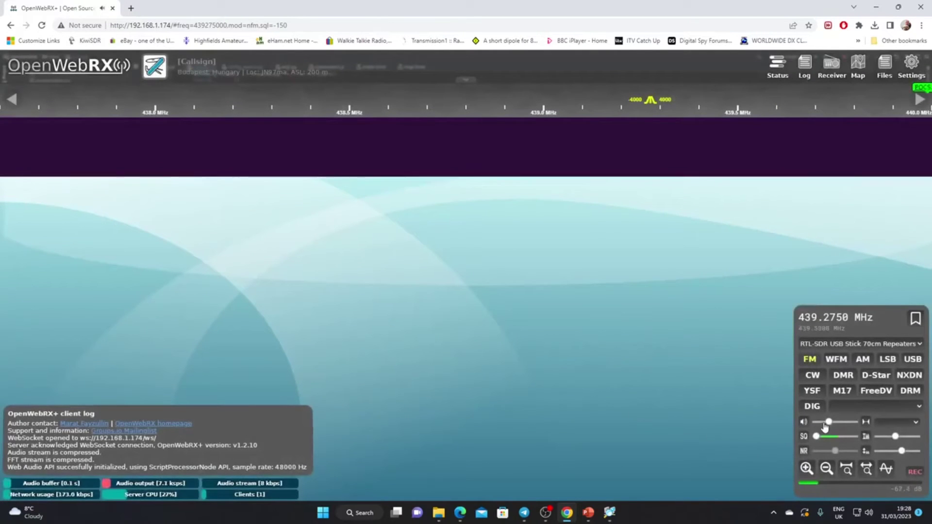
left_click_drag(824, 425, 817, 422)
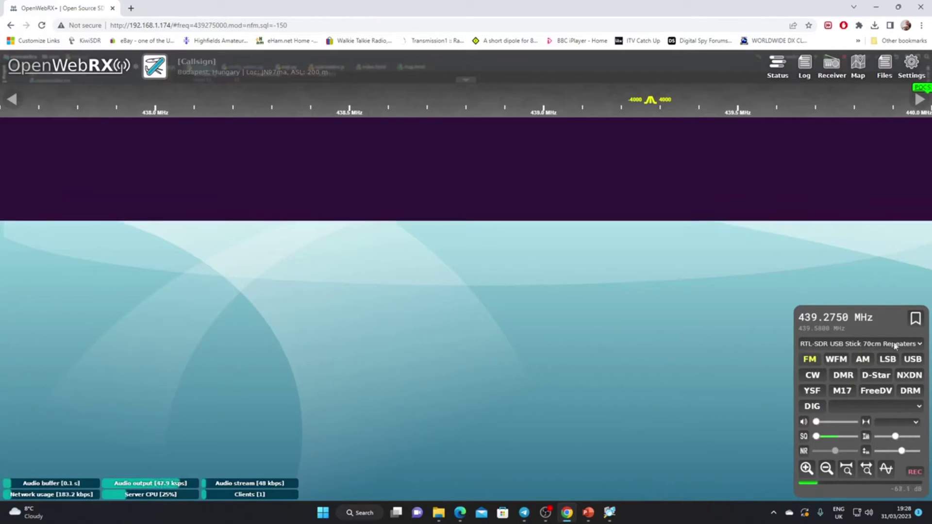
left_click(914, 346)
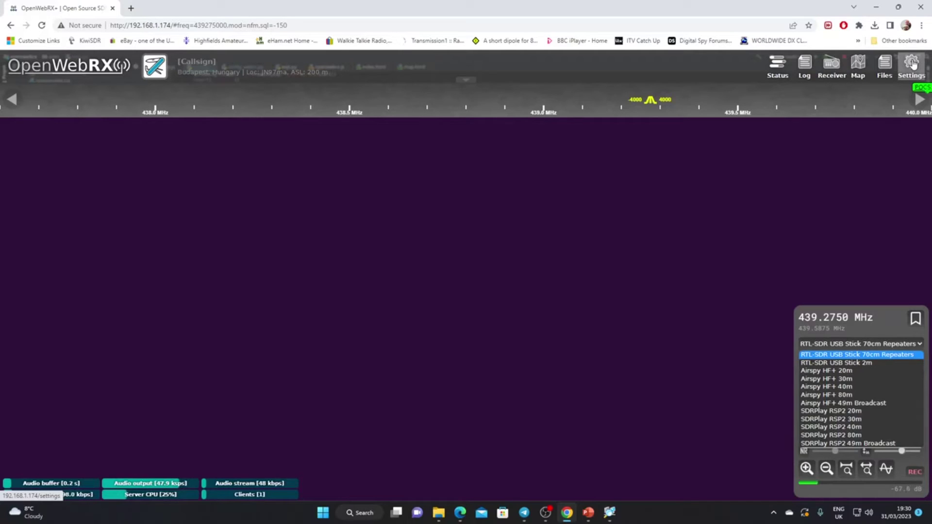
left_click(913, 64)
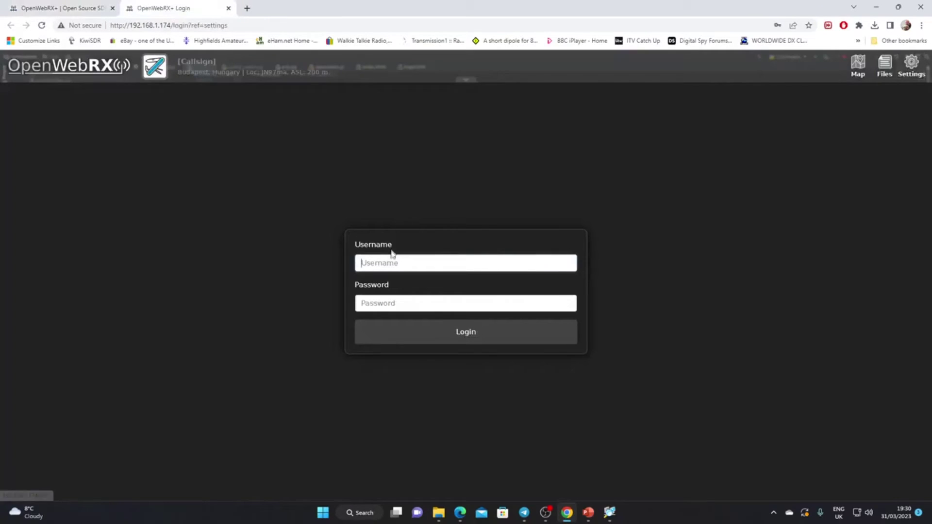
Step: Log in with the browser's saved administrator credentials to reach the Settings page
left_click(385, 263)
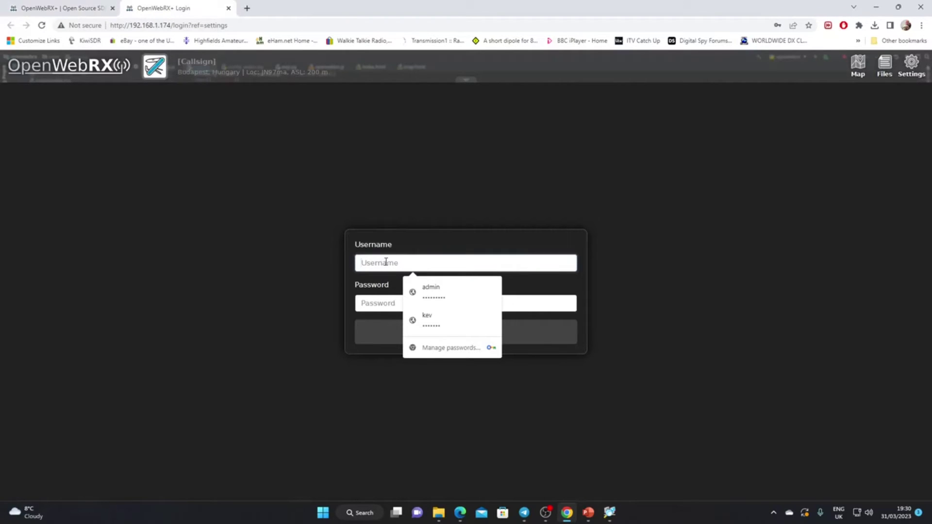
left_click(423, 296)
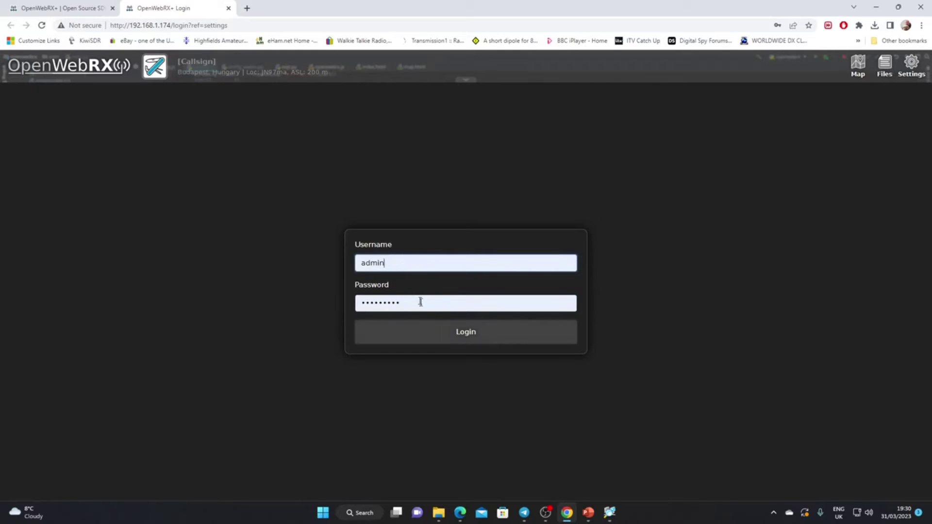
left_click(432, 334)
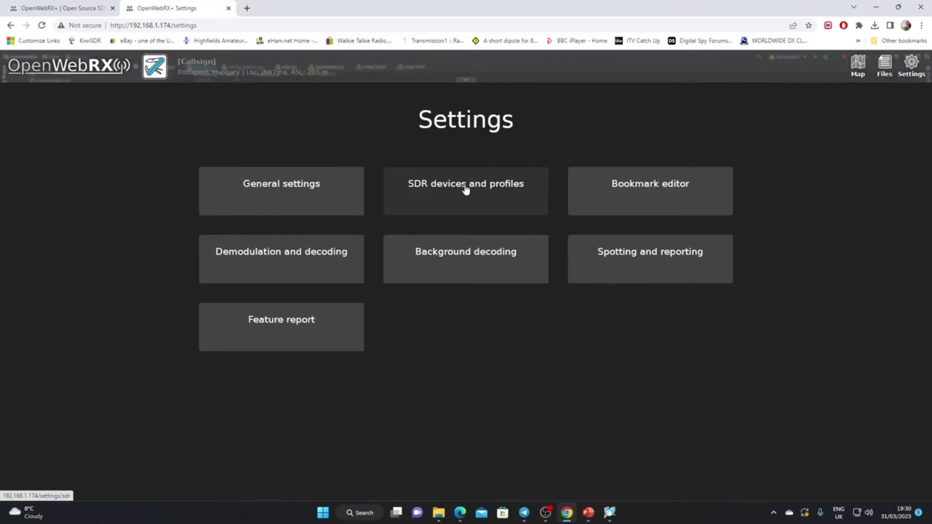
Step: Go to SDR devices and profiles, RTL-SDR USB Stick, and its 70cm Repeaters profile
left_click(466, 190)
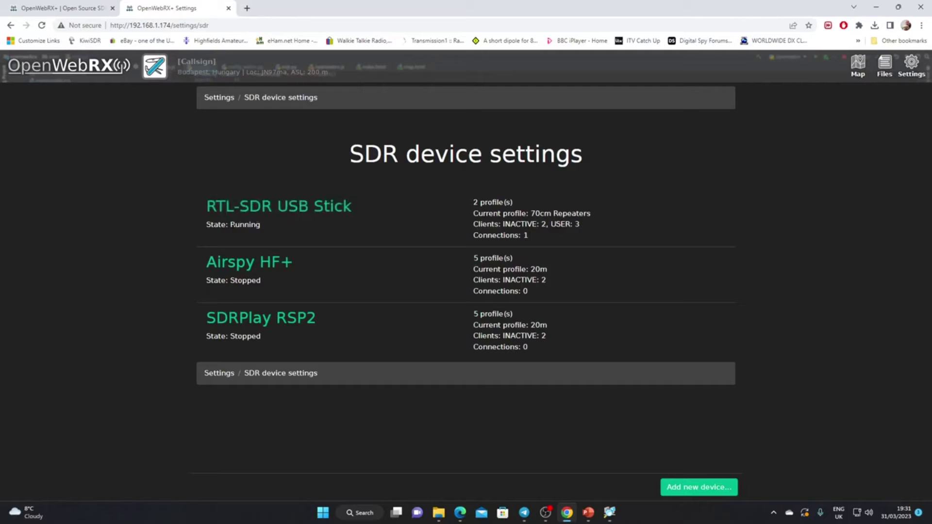
left_click(306, 210)
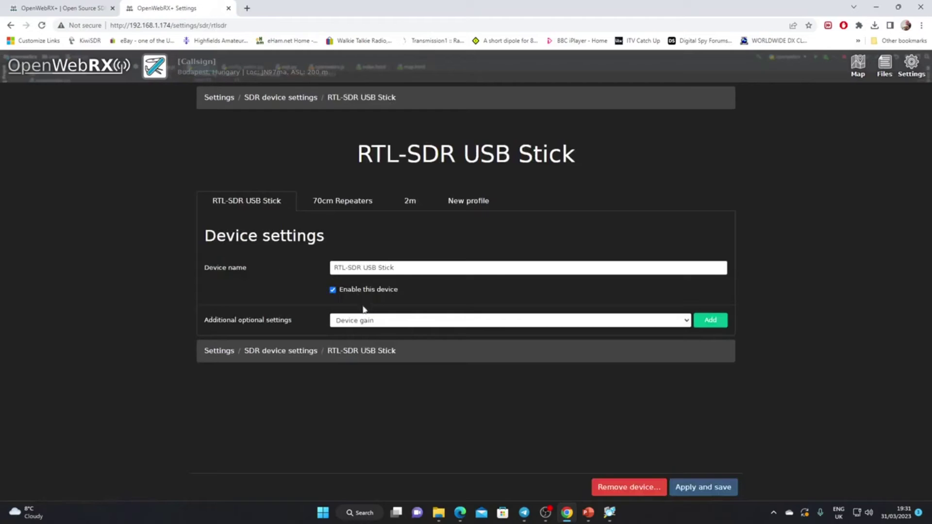
left_click(342, 203)
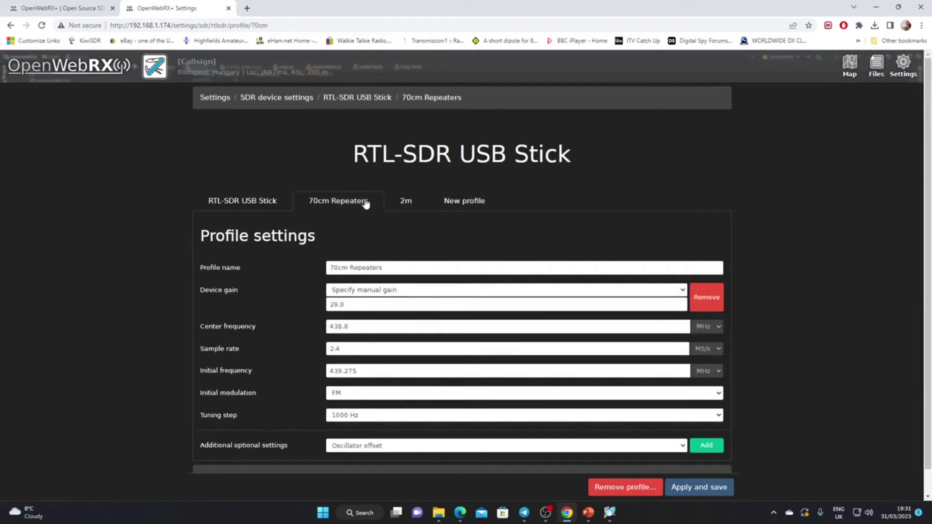
Step: Switch to the RTL-SDR USB Stick's 2m profile (145 MHz centre, 2.048 MS/s)
left_click(406, 203)
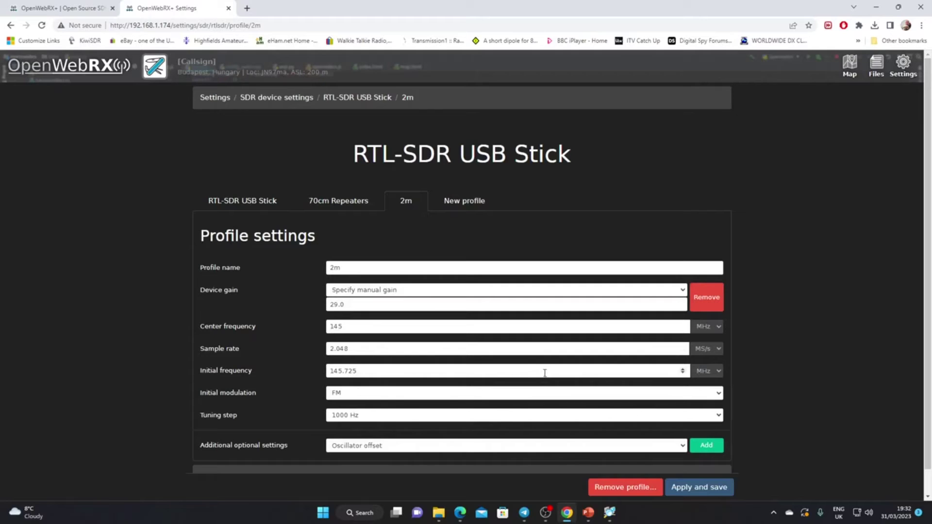
Step: Give the 2m profile a 145.5 MHz initial frequency and 12000 Hz tuning step, save, and return to the receiver
left_click_drag(402, 371, 315, 366)
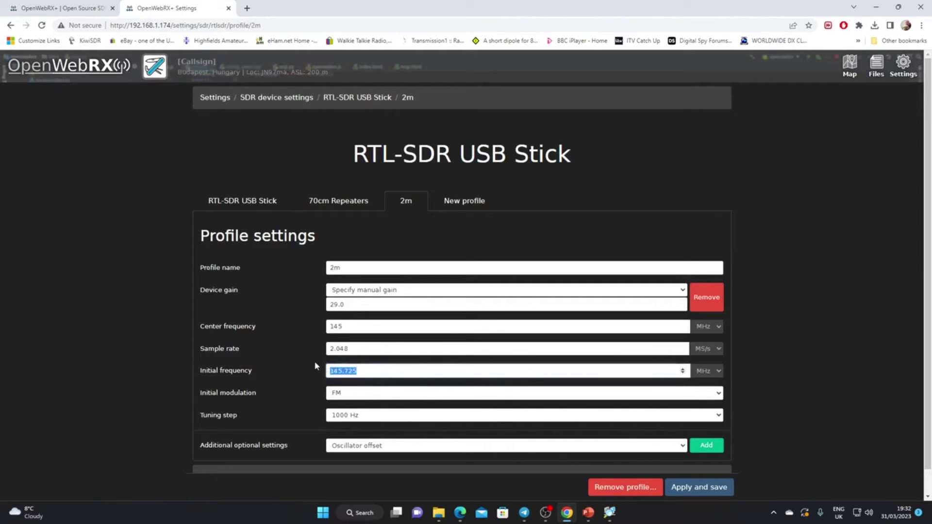
type("145.5")
left_click(719, 417)
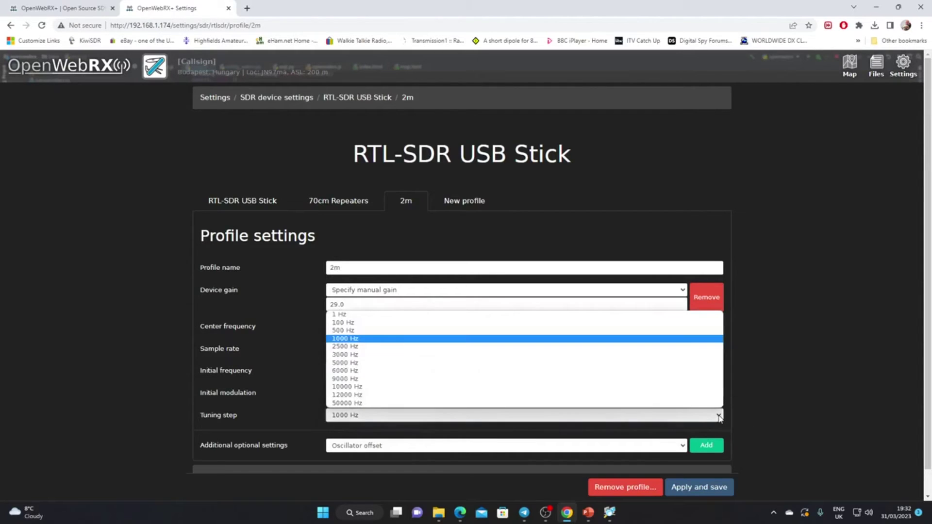
left_click(381, 396)
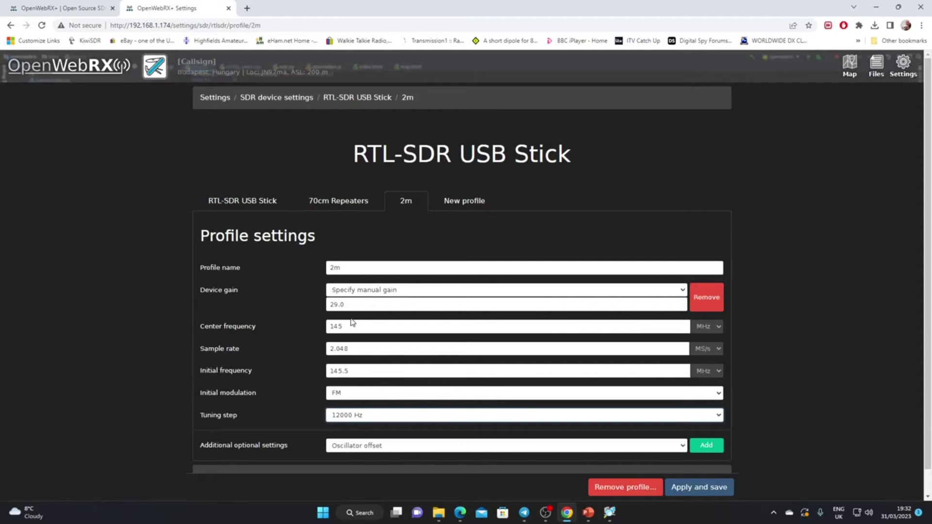
left_click(705, 489)
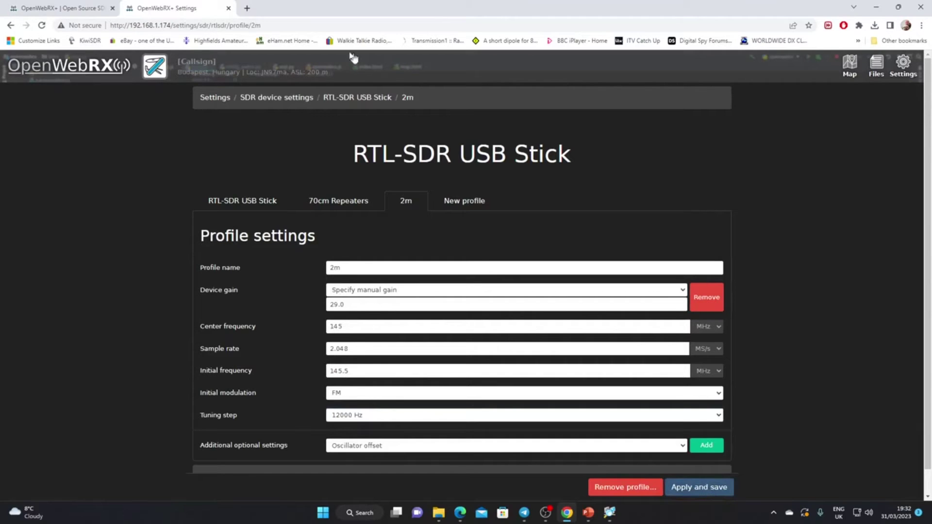
left_click(60, 9)
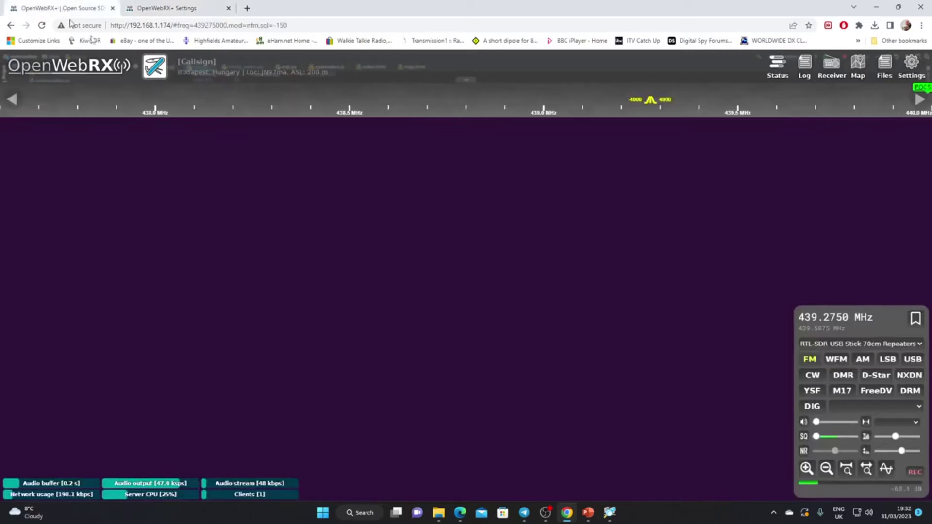
Step: Switch the receiver to the RTL-SDR USB Stick 2m profile and step the frequency up five 12 kHz steps
left_click(918, 345)
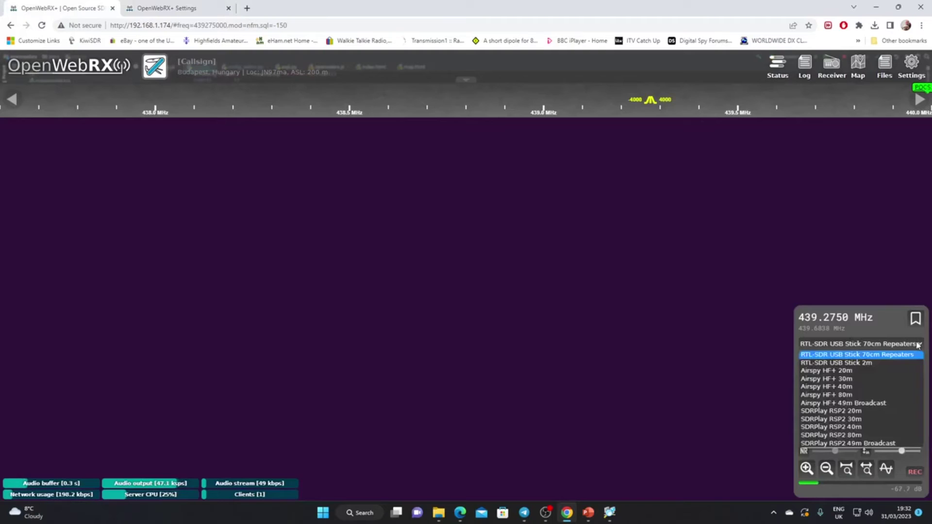
left_click(883, 363)
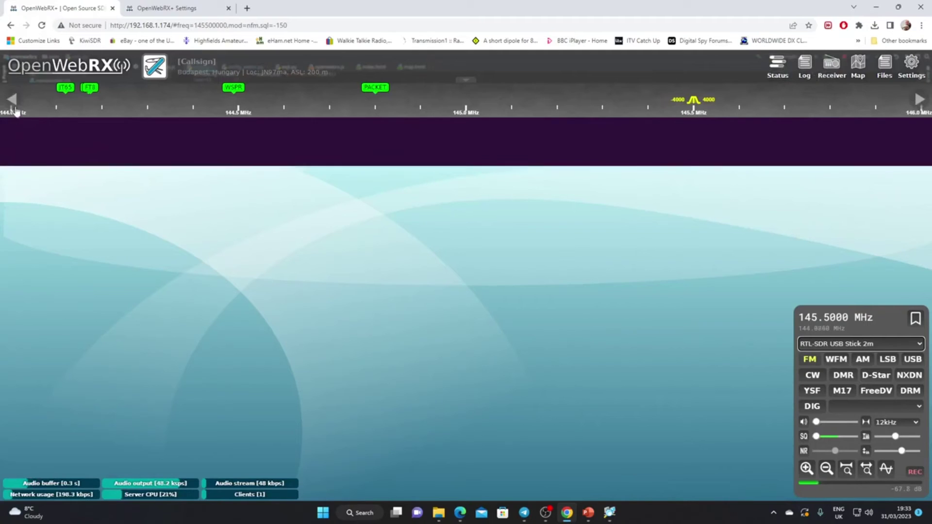
left_click(920, 101)
left_click(920, 101)
left_click(919, 101)
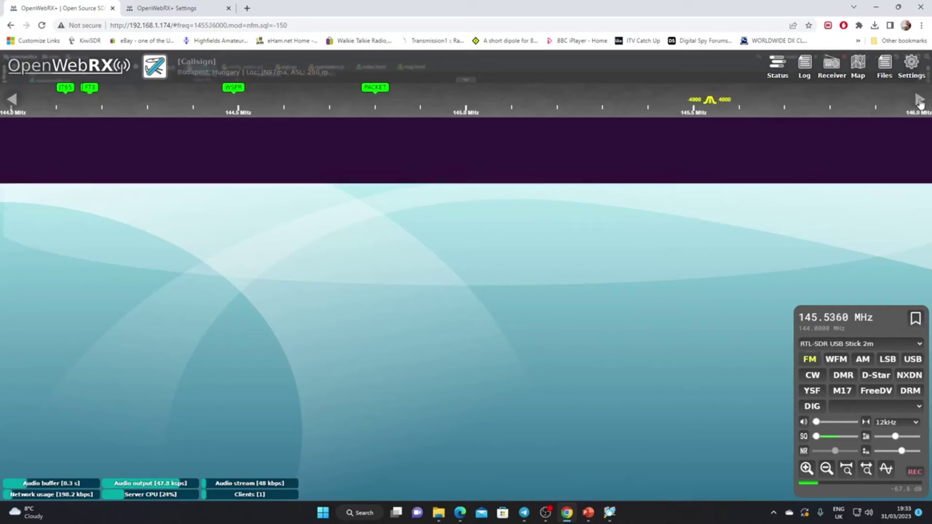
left_click(919, 101)
left_click(920, 101)
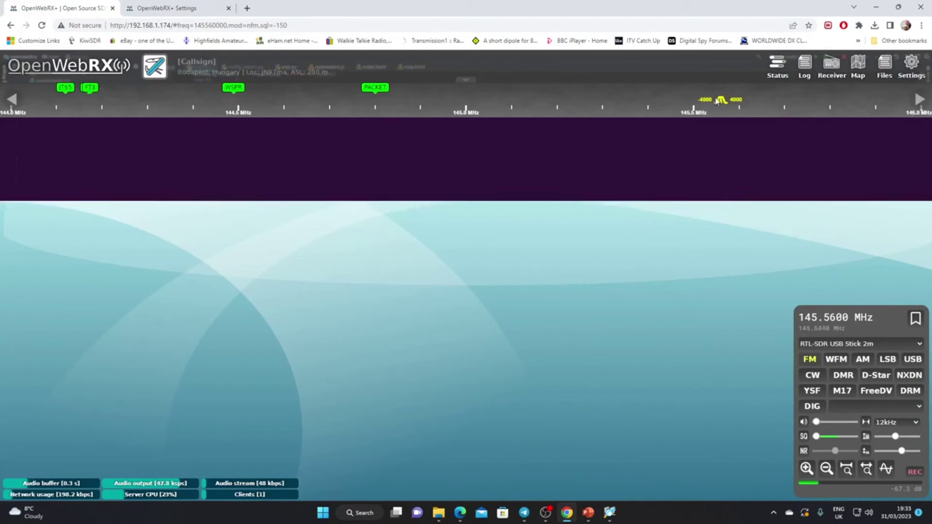
Step: Drag the tuning to about 145.54 MHz, then scroll the frequency digits back to 145.5000 MHz
left_click_drag(717, 100, 689, 101)
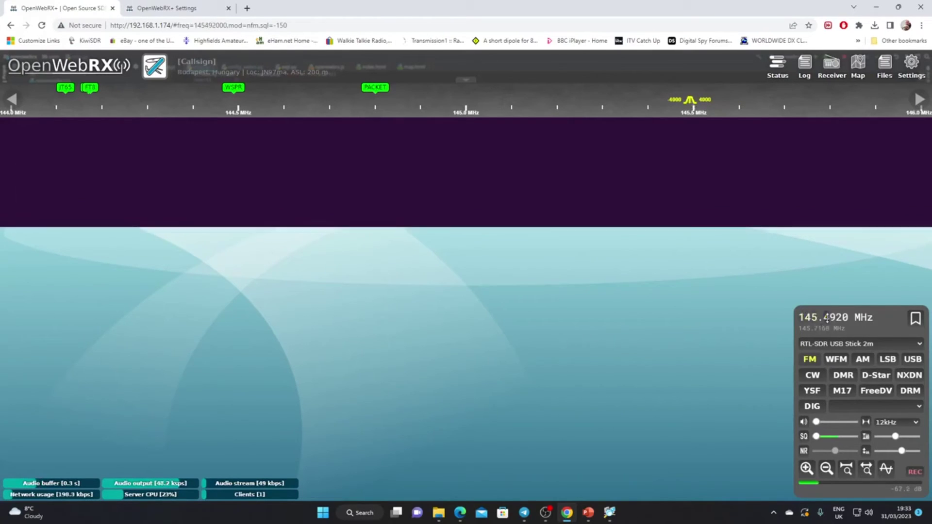
scroll(827, 316, "up", 2)
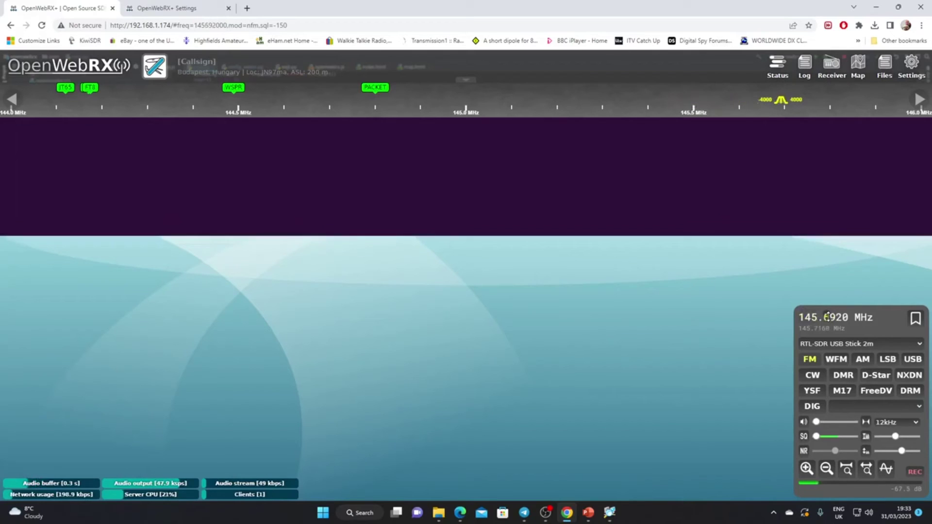
scroll(827, 315, "up", 1)
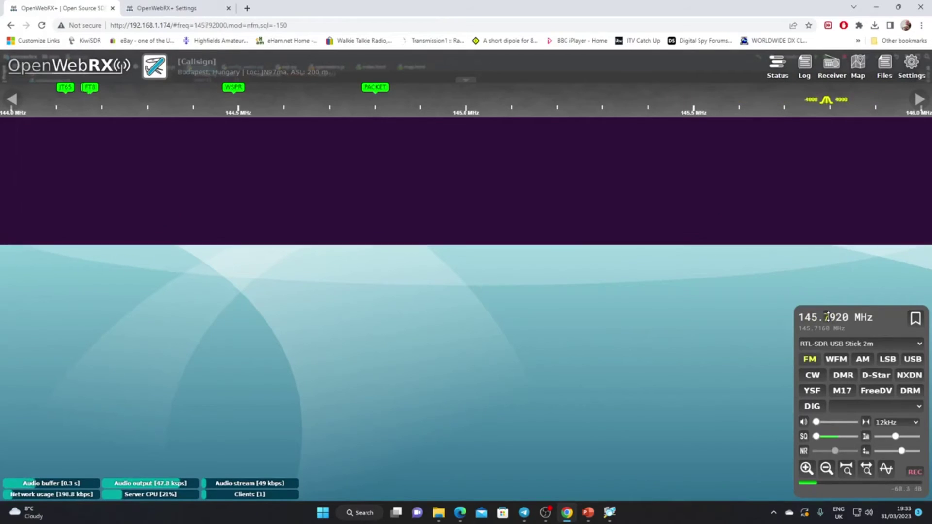
scroll(827, 316, "down", 2)
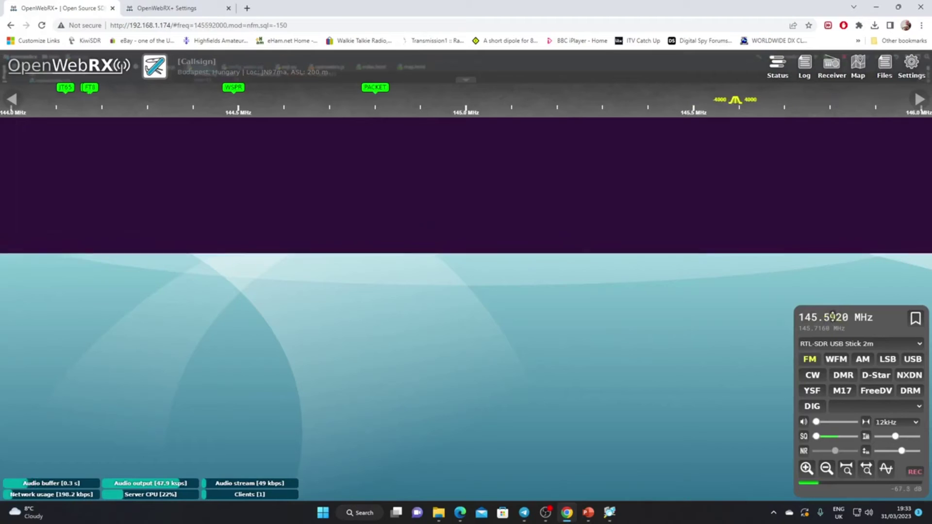
scroll(832, 317, "down", 3)
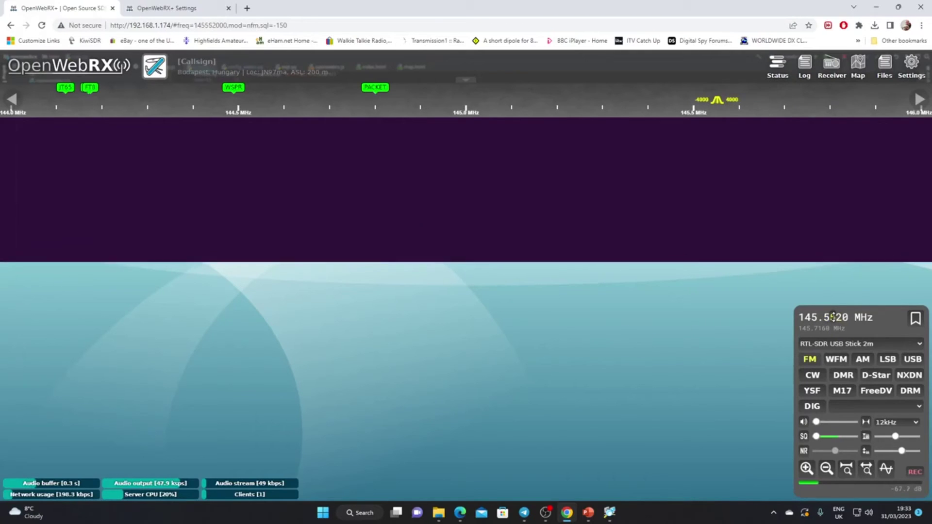
scroll(832, 317, "down", 5)
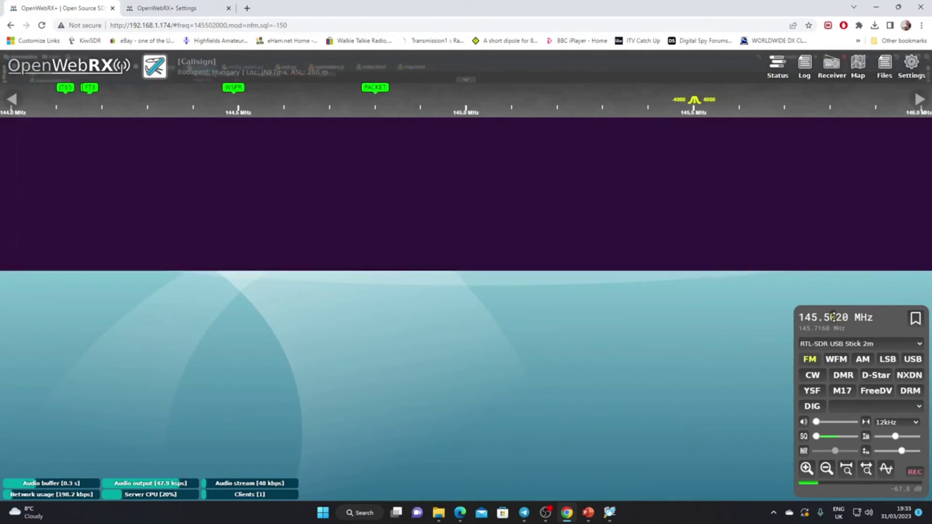
scroll(839, 317, "down", 2)
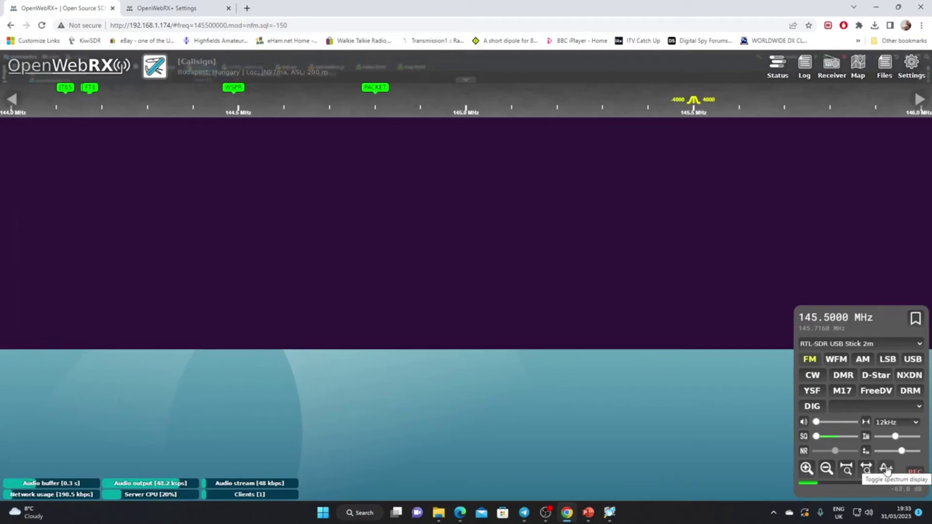
Step: Show the spectrum display above the 144.9–146.0 MHz waterfall while tuned to 145.5000 MHz FM
left_click(886, 469)
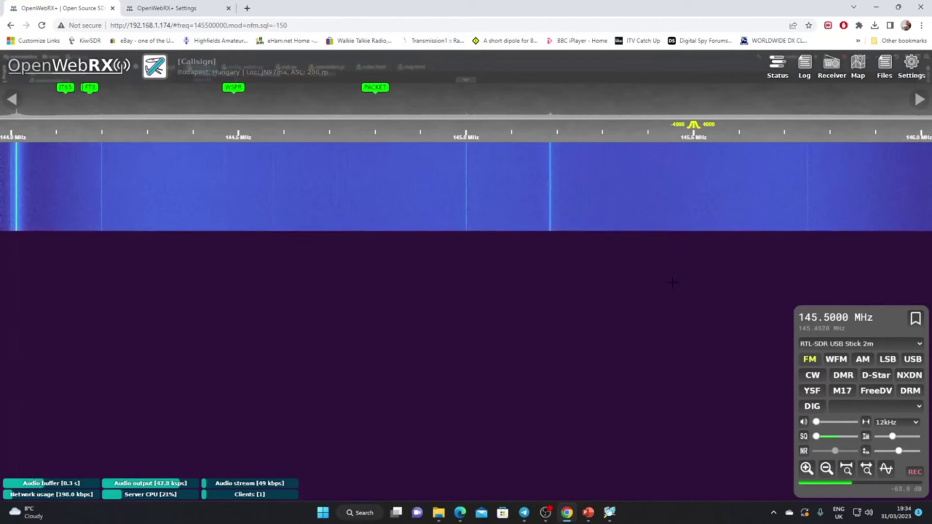
Step: Start a new RTL-SDR USB Stick profile and name it 49Metres
left_click(914, 66)
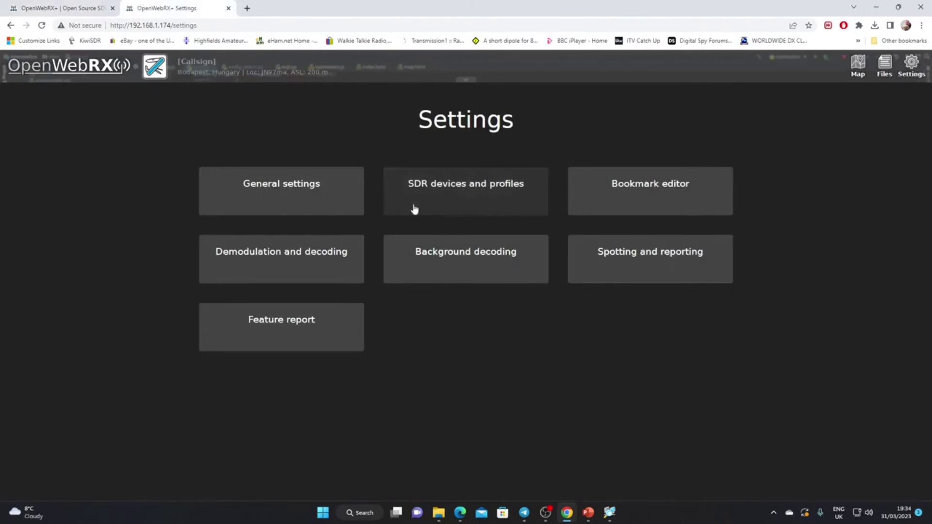
left_click(439, 188)
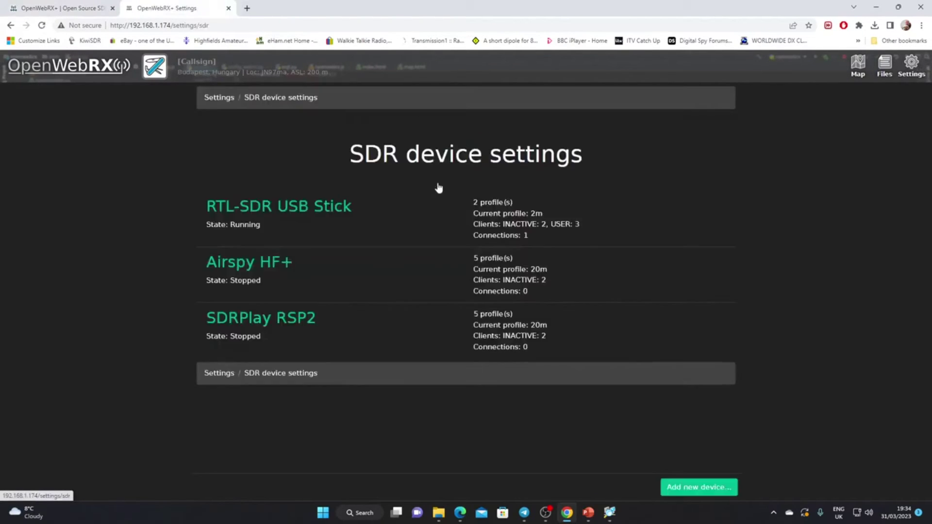
left_click(284, 213)
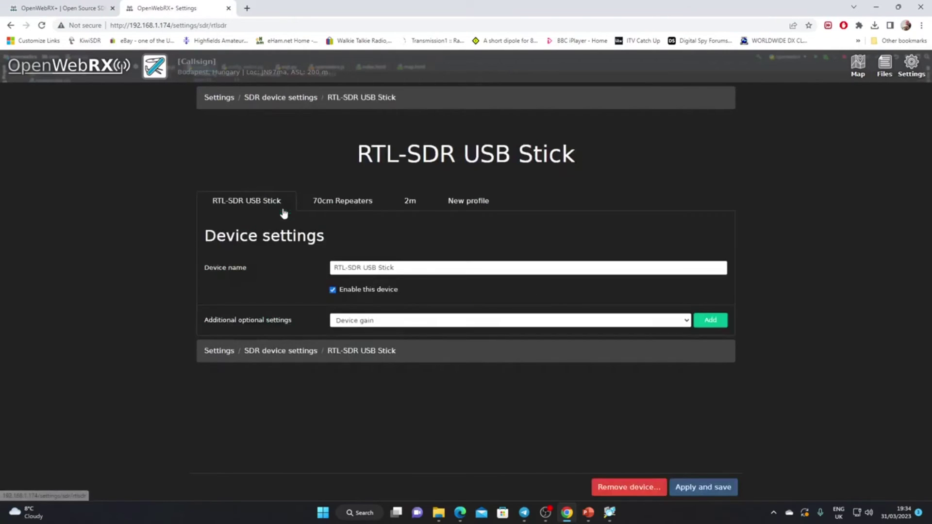
left_click(463, 204)
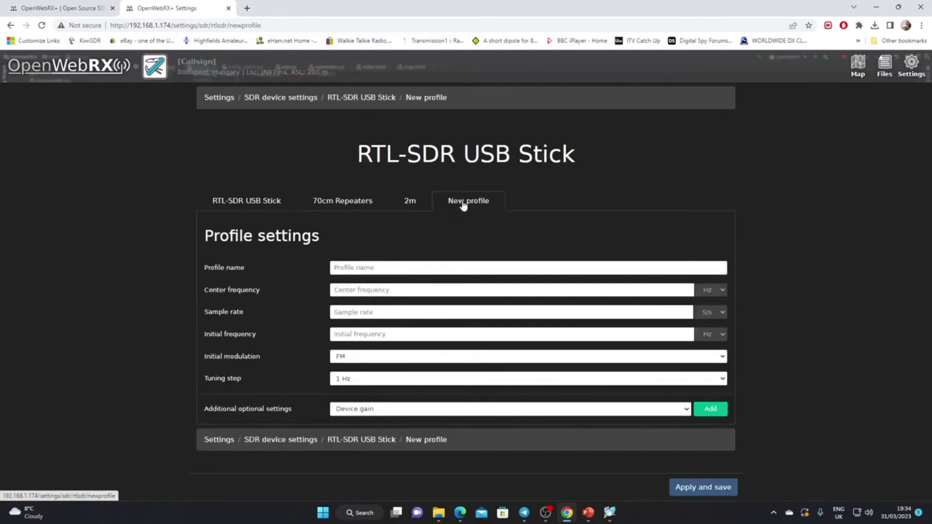
left_click(354, 267)
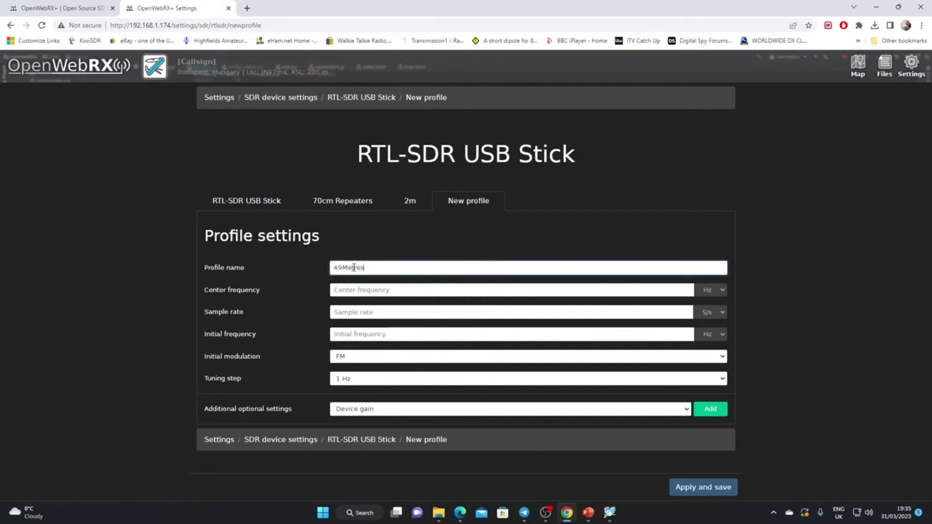
Step: Set the center frequency to 6 MHz and the sample rate to 2048 MS/s
left_click(722, 291)
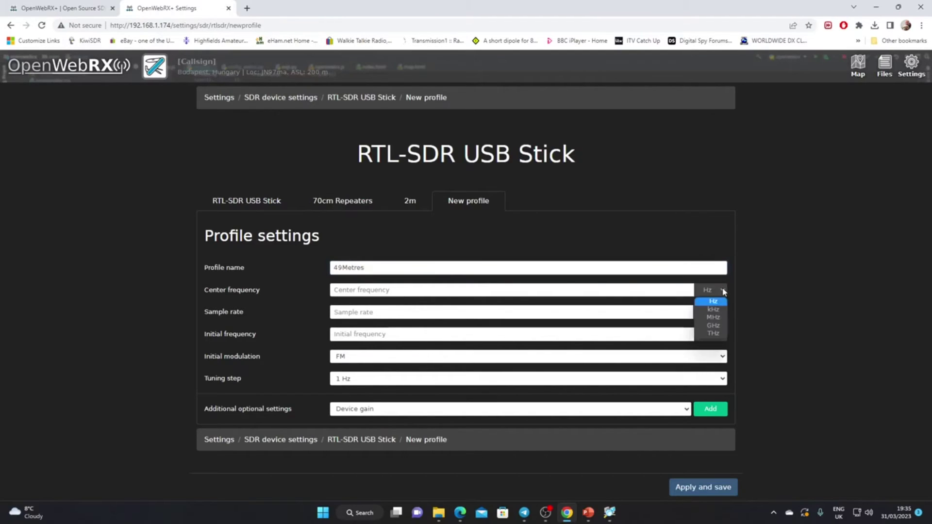
left_click(719, 318)
left_click(357, 289)
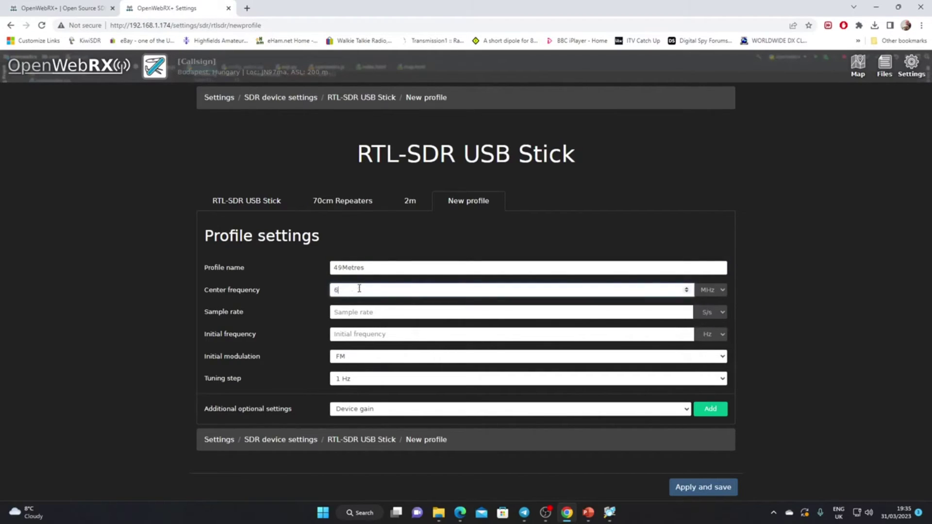
left_click(722, 313)
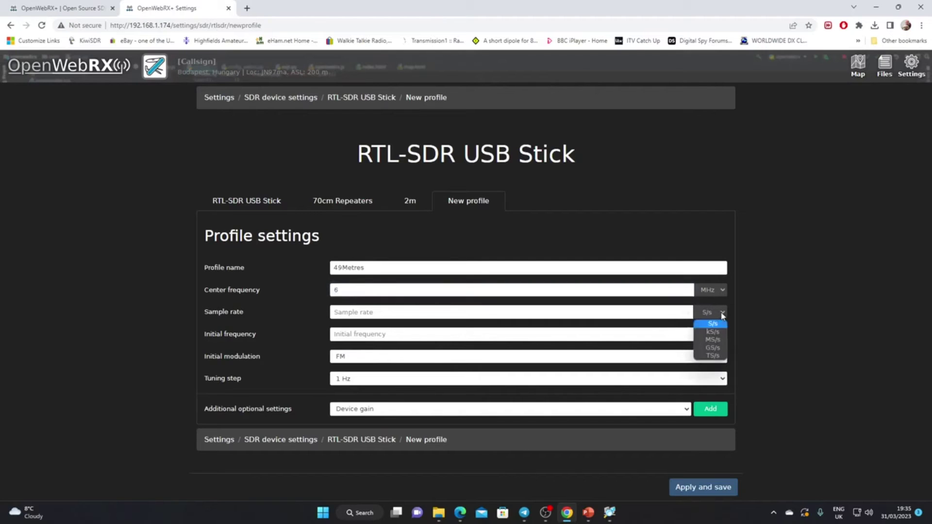
left_click(719, 339)
left_click(361, 311)
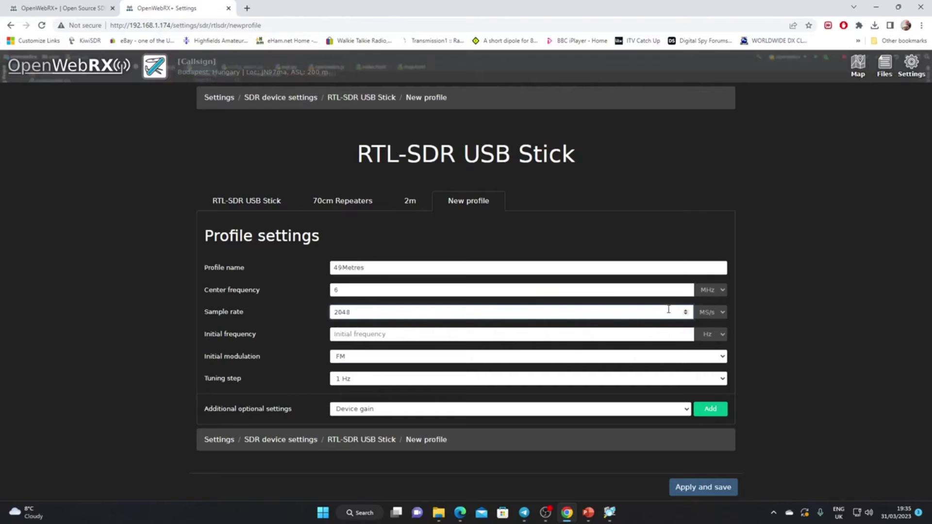
left_click(722, 314)
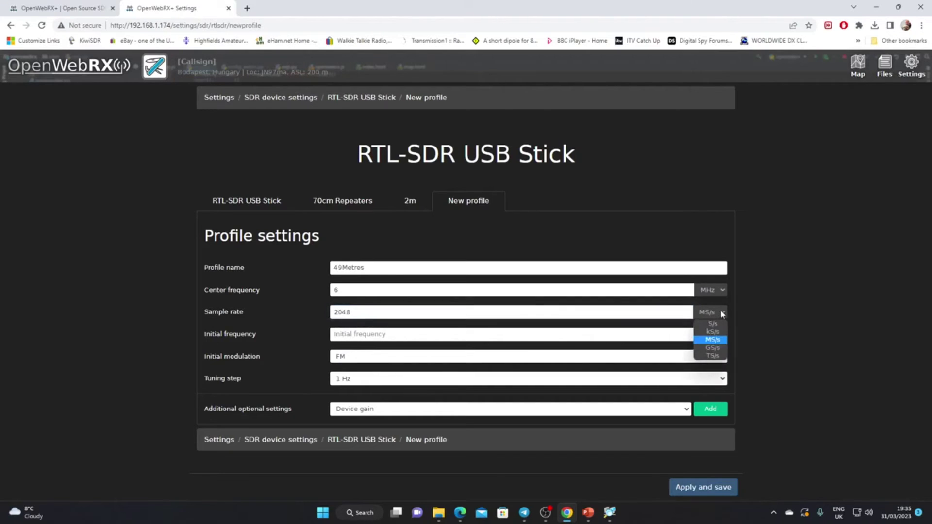
left_click(712, 339)
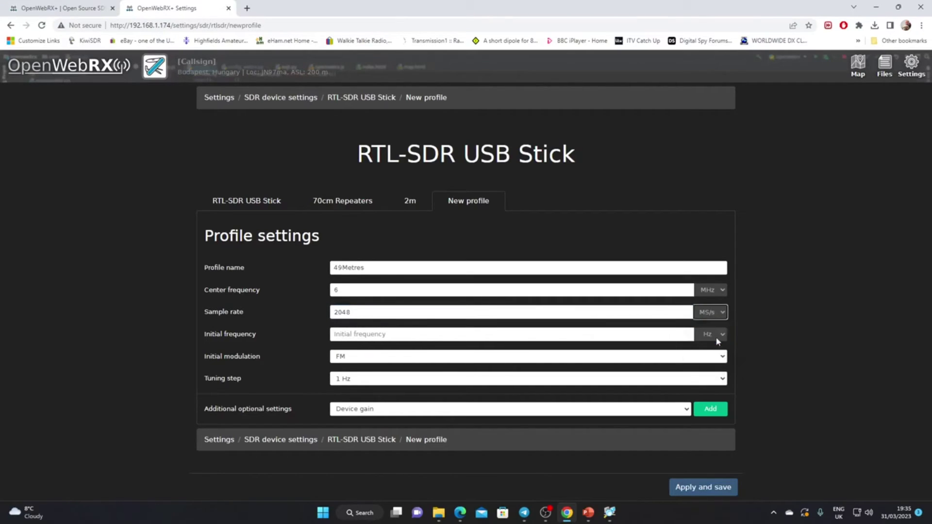
Step: Set the 49Metres initial frequency to 6070 kHz, modulation to AM and tuning step to 5000 Hz
left_click(723, 336)
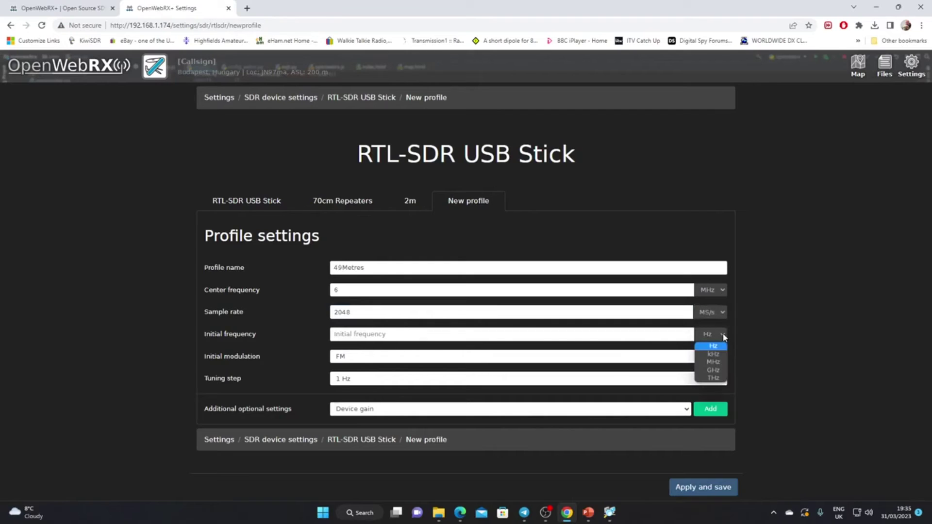
left_click(714, 355)
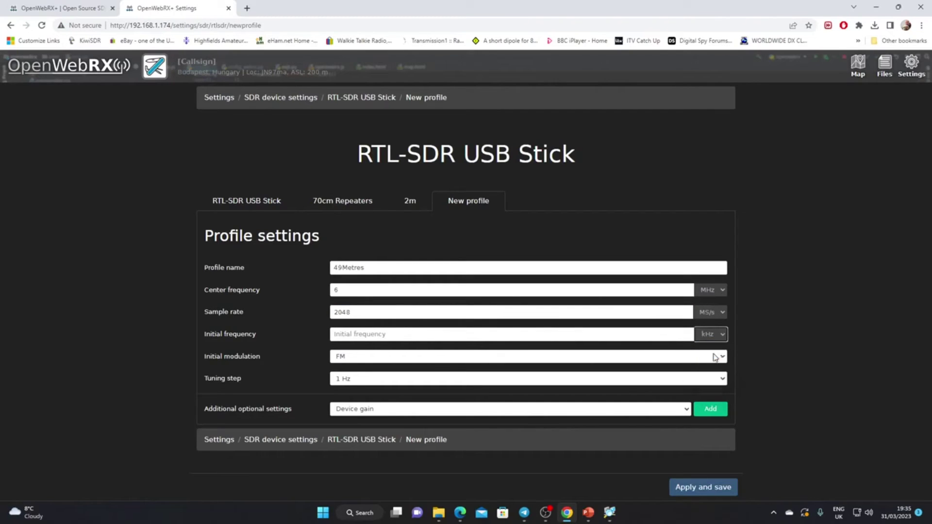
left_click(354, 333)
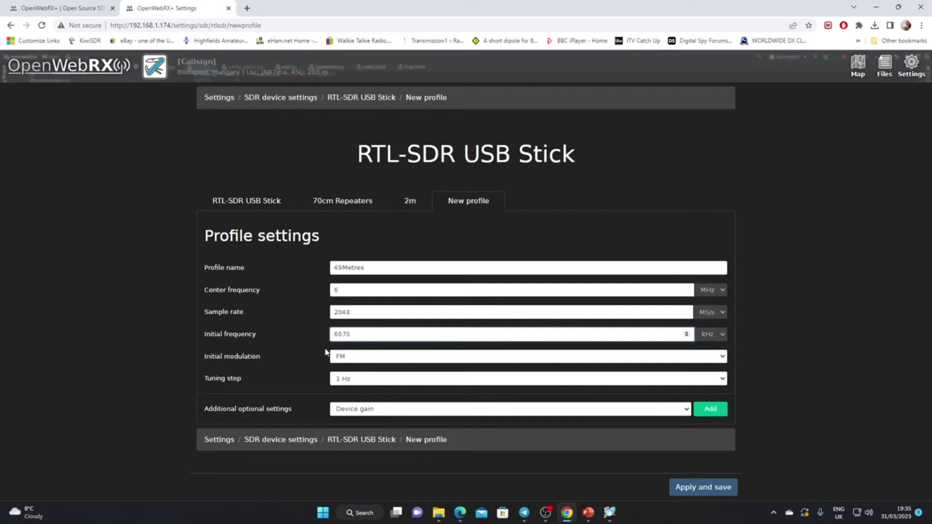
left_click(722, 358)
left_click(368, 210)
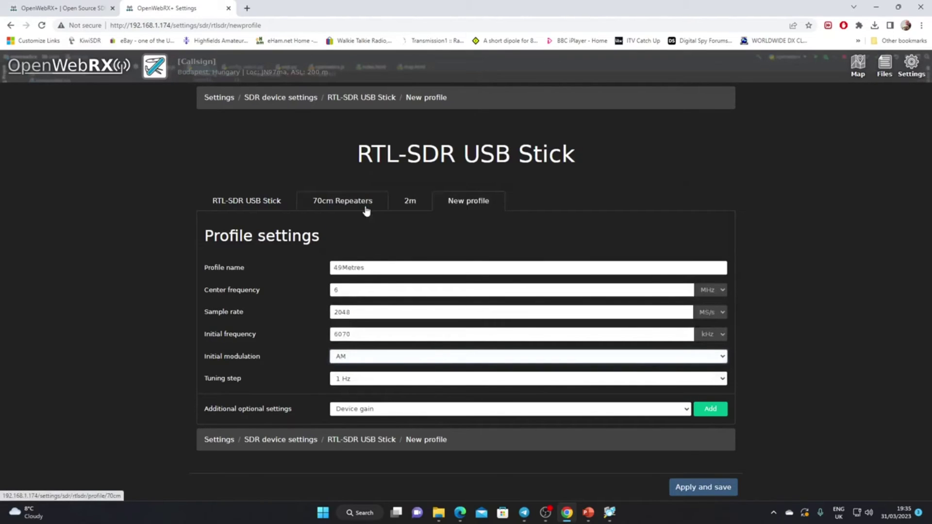
left_click(722, 379)
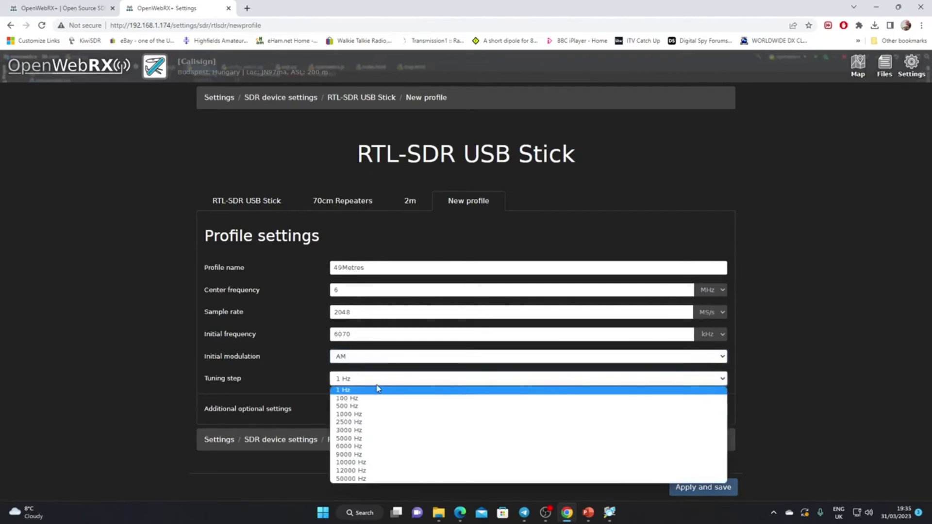
left_click(364, 440)
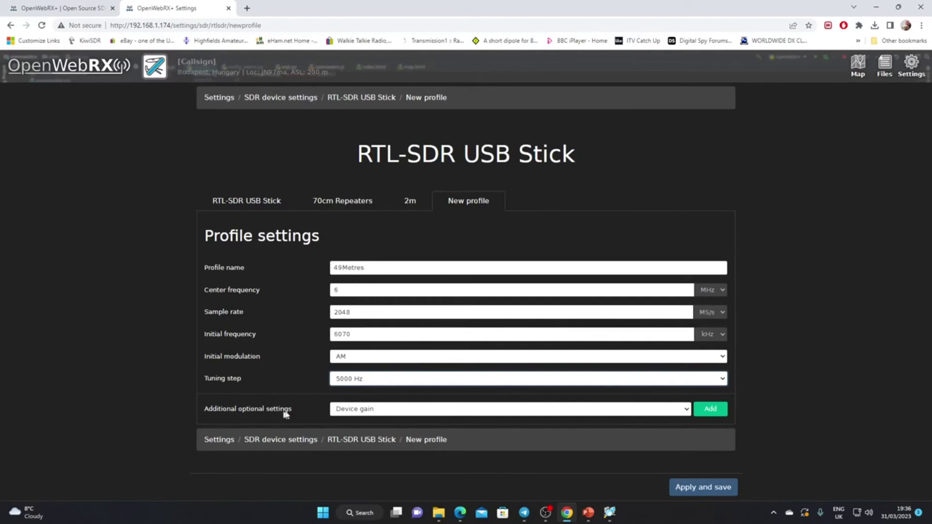
left_click(687, 411)
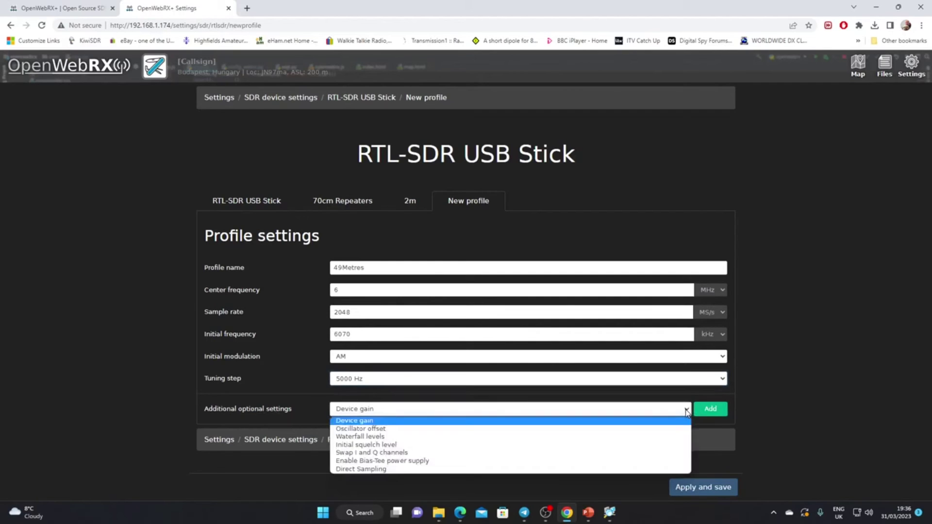
Step: Add Direct Sampling (Q branch) to the profile, save 49Metres, and close the settings tab
left_click(360, 469)
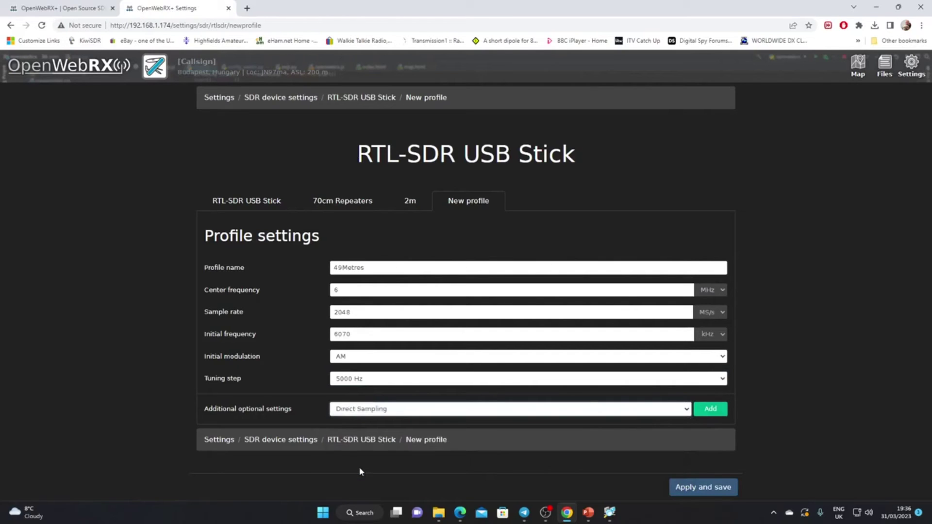
left_click(707, 409)
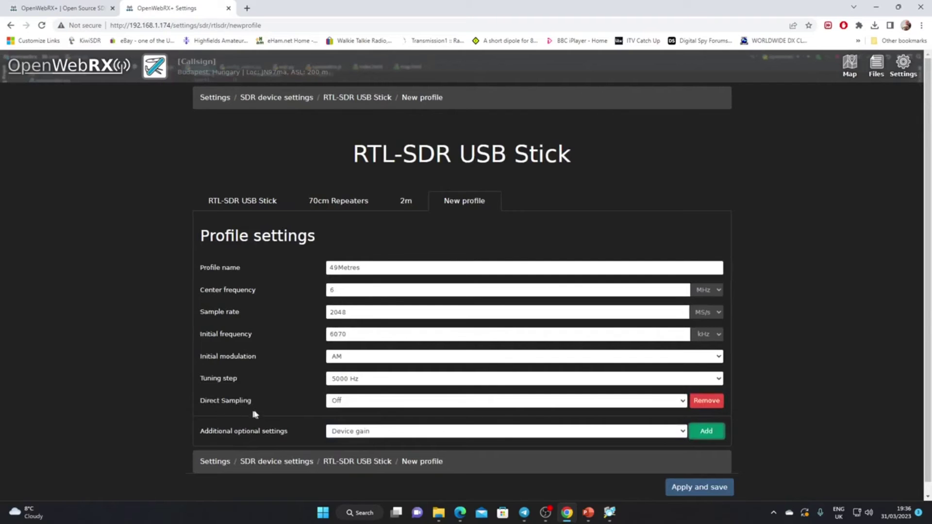
left_click(683, 402)
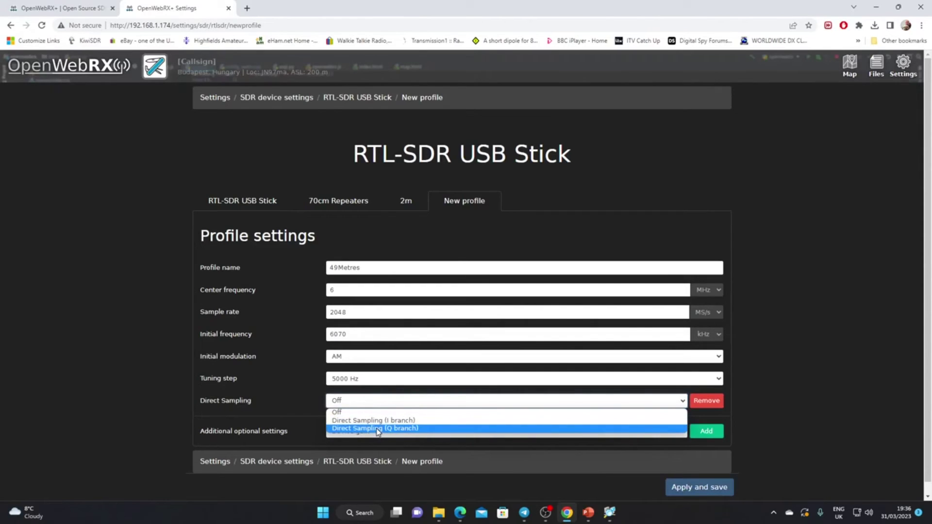
key("Escape")
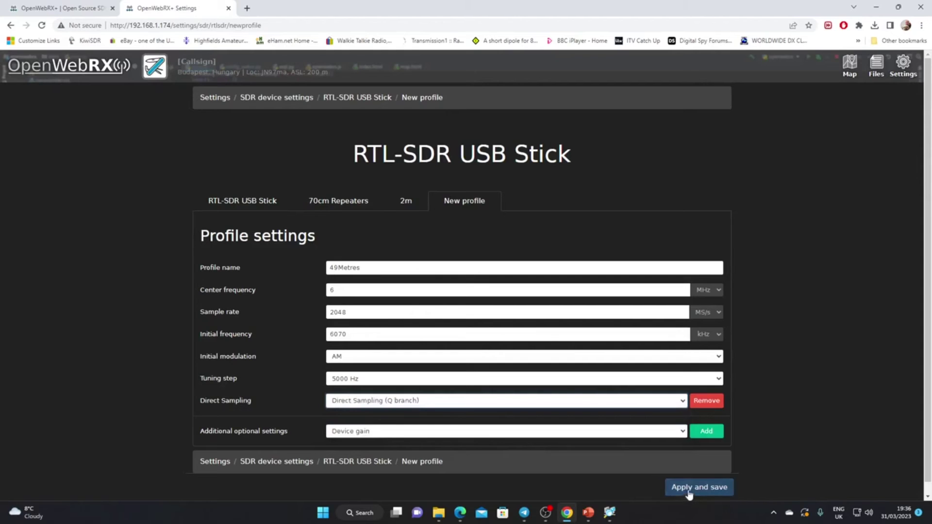
left_click(691, 487)
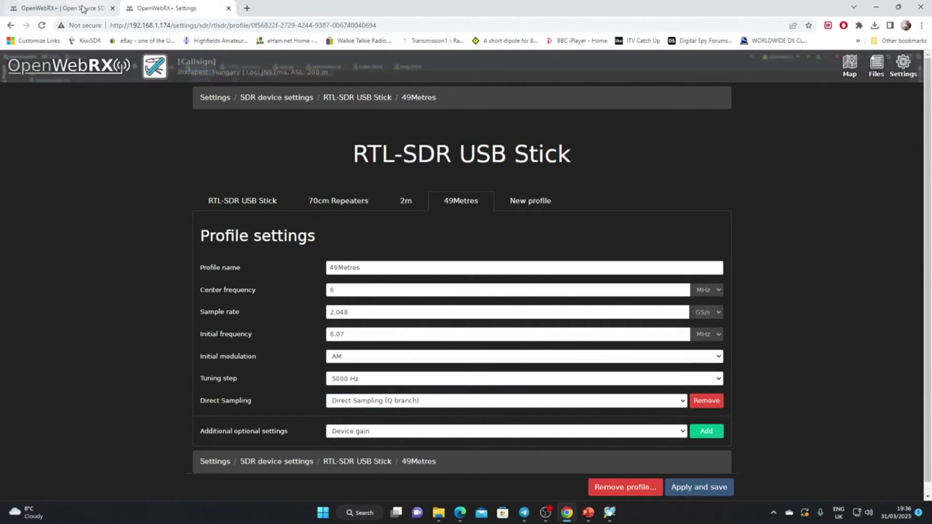
key("ctrl+w")
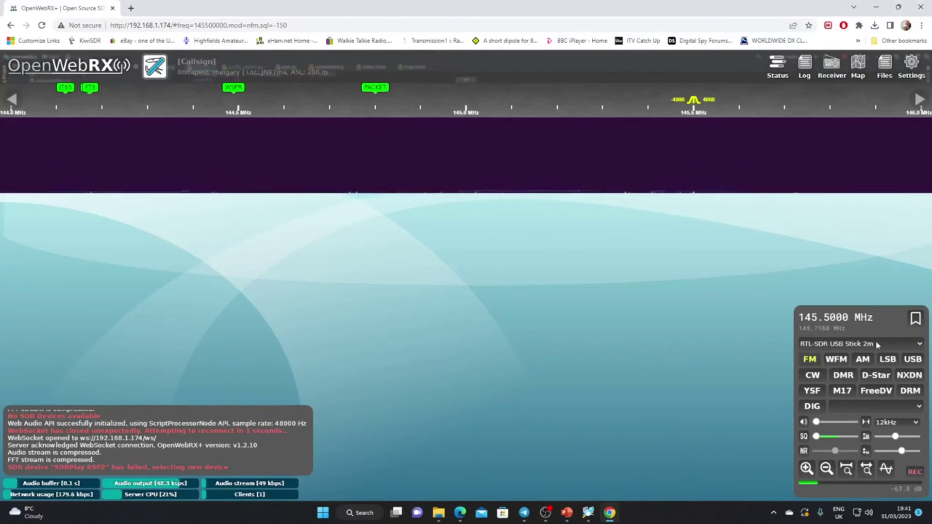
Step: Switch to the RTL-SDR USB Stick 49Metres profile at 6.0700 MHz AM, show the spectrum, and auto-adjust waterfall levels
left_click(918, 345)
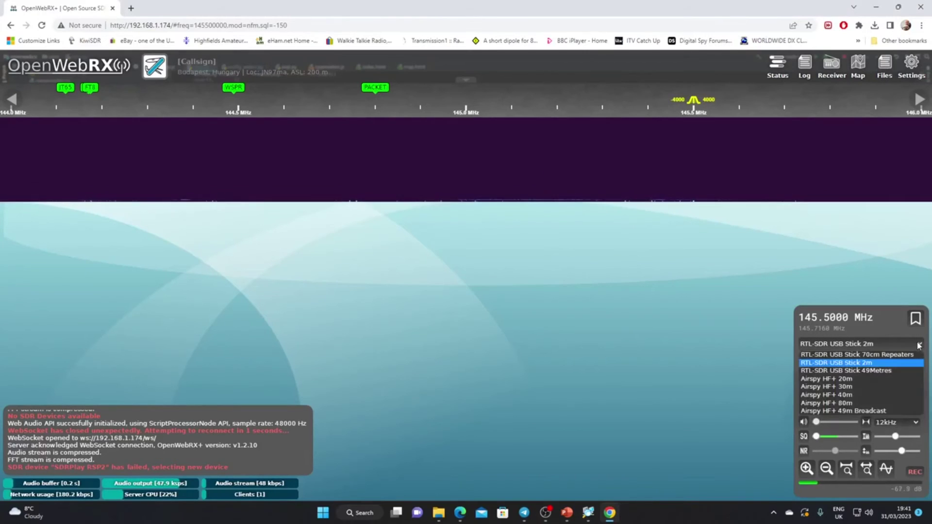
left_click(895, 371)
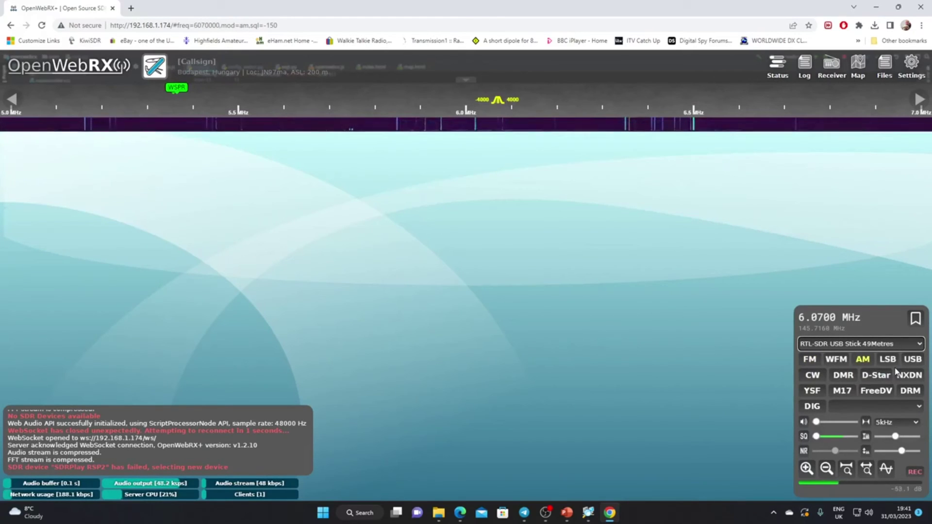
left_click(886, 468)
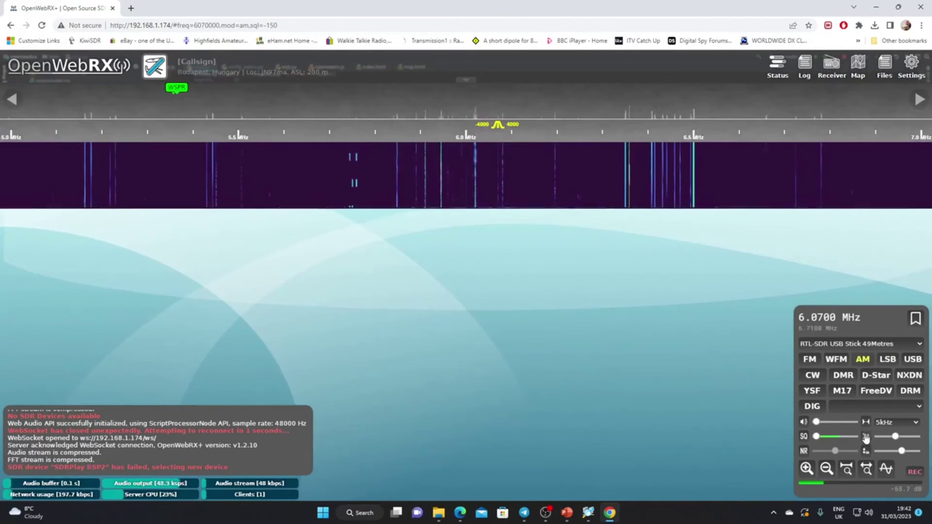
left_click(866, 438)
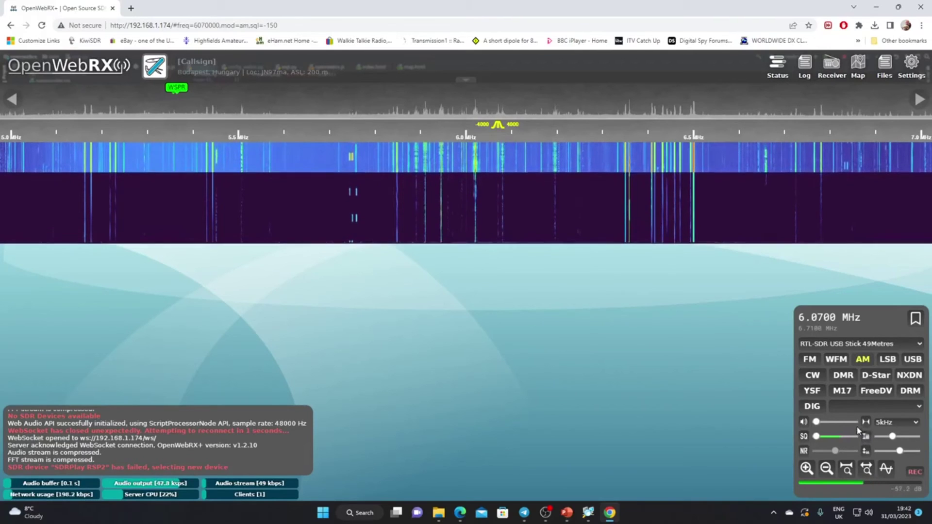
Step: Tune through broadcast signals at 6.08, 6.02, 5.945, 5.91 and 5.89 MHz, adjusting the volume
left_click(819, 424)
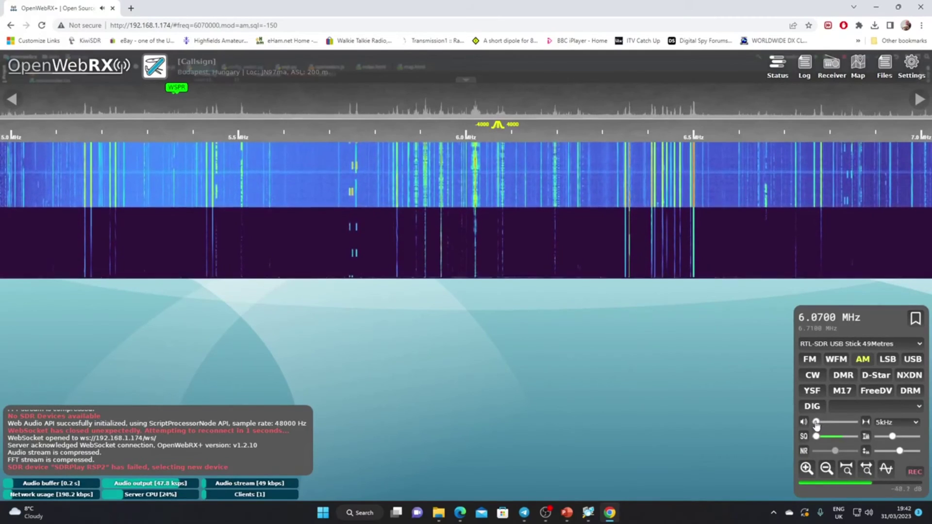
left_click(806, 468)
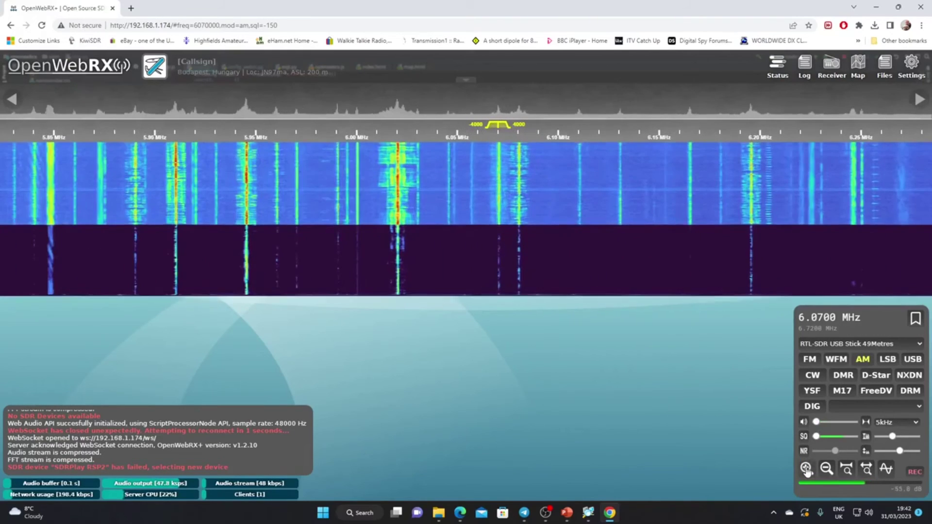
left_click_drag(816, 422, 817, 422)
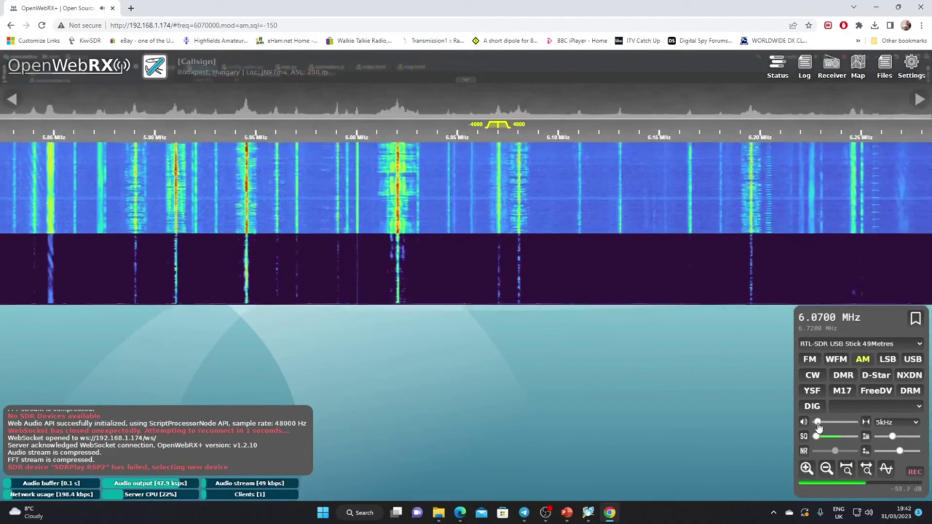
left_click(518, 143)
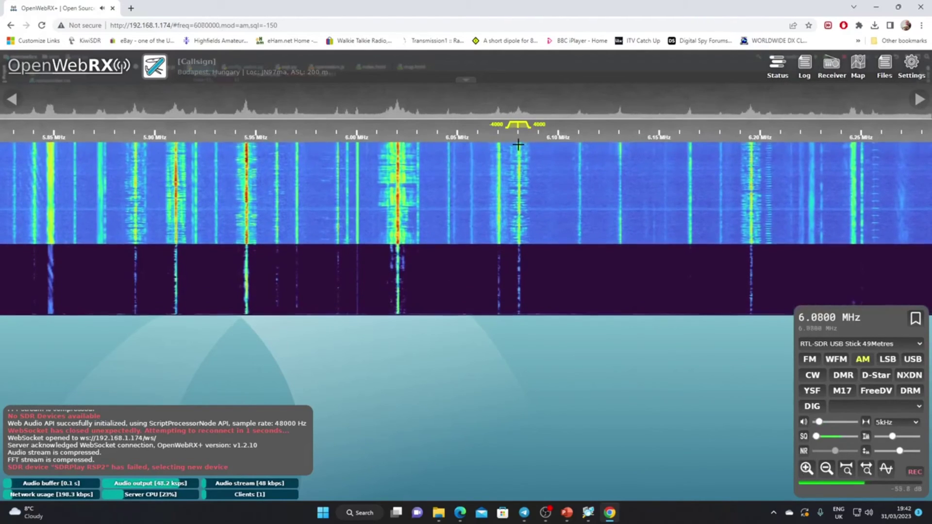
left_click(397, 154)
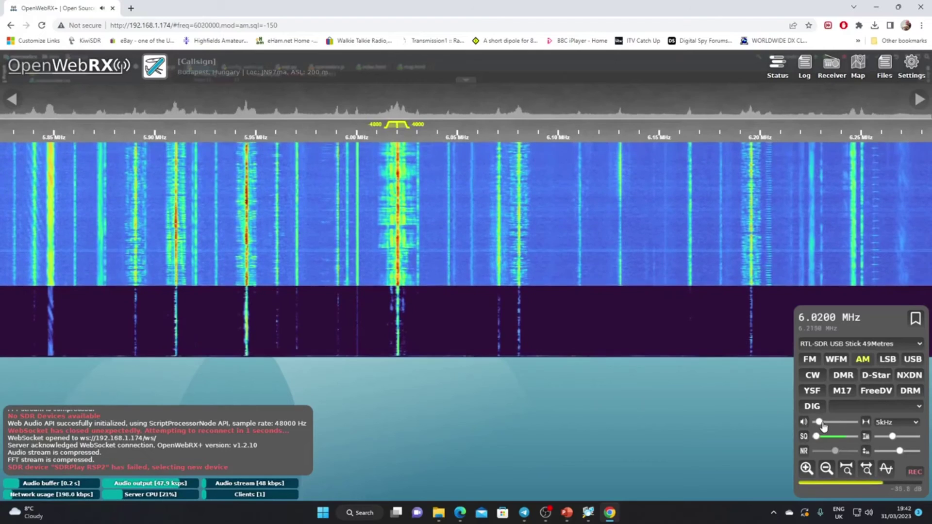
left_click_drag(823, 426, 817, 425)
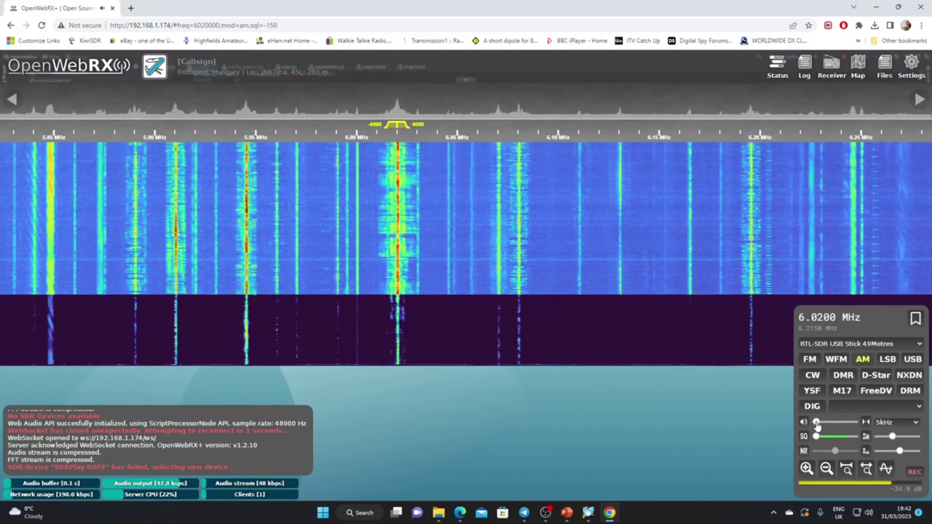
left_click(245, 153)
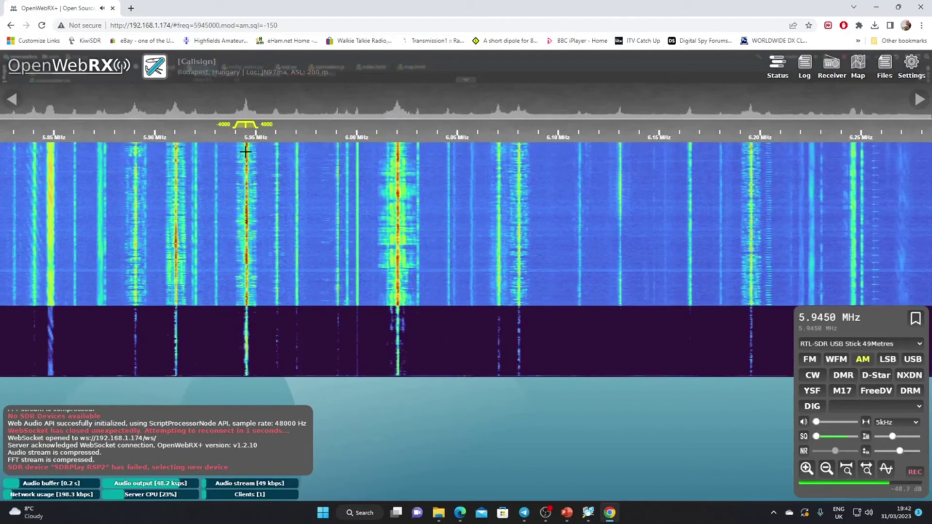
left_click(176, 157)
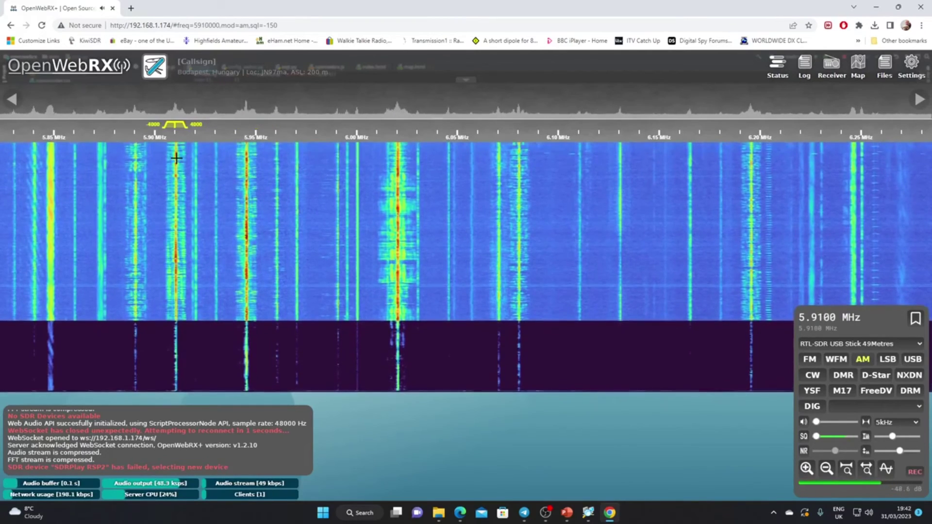
left_click(133, 155)
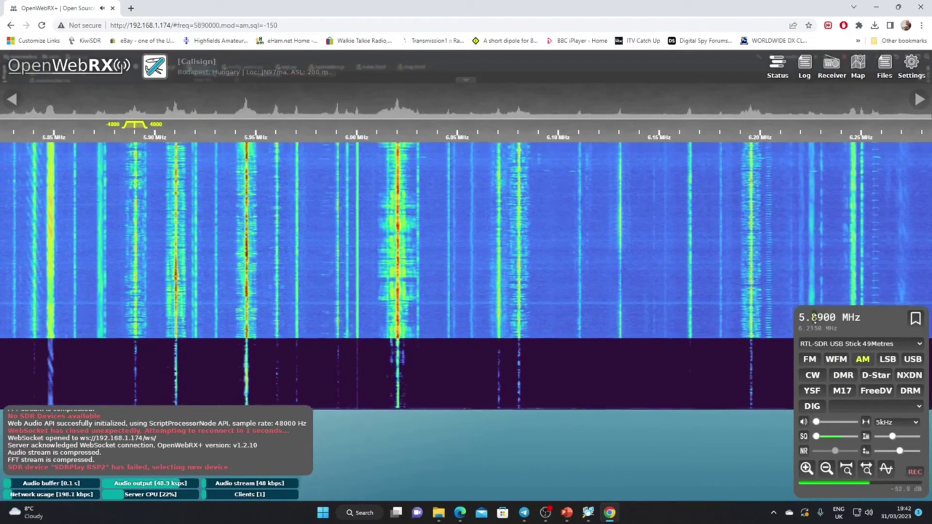
scroll(815, 318, "up", 2)
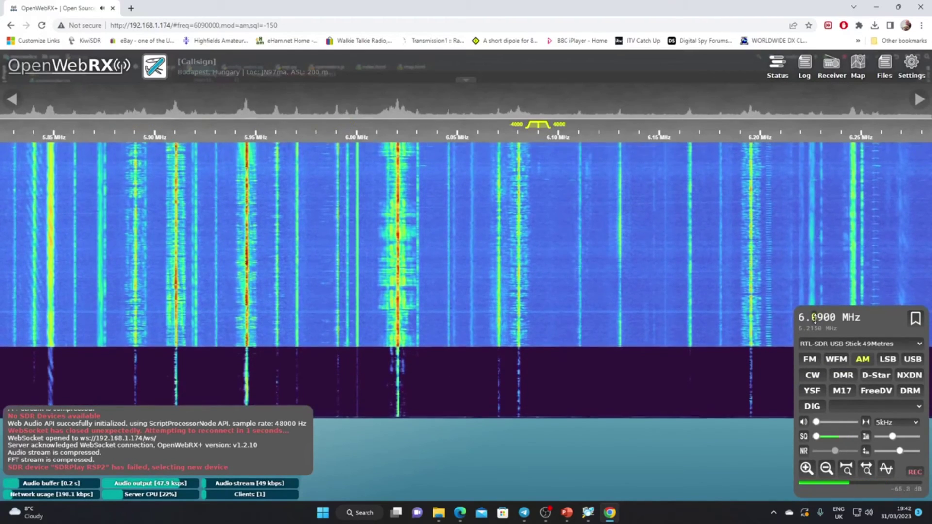
Step: Retune by scrolling the frequency display digits up and down
scroll(815, 319, "up", 1)
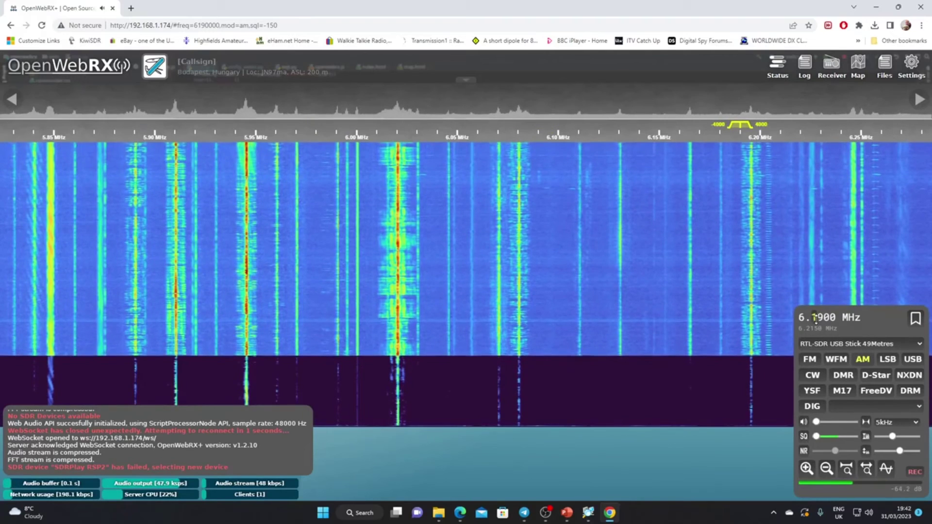
scroll(814, 318, "down", 1)
scroll(825, 318, "down", 1)
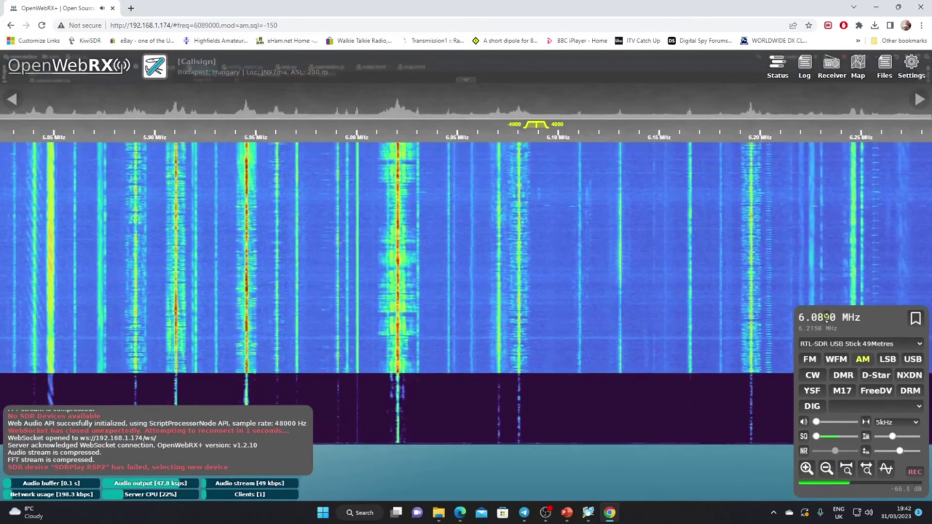
scroll(826, 317, "down", 5)
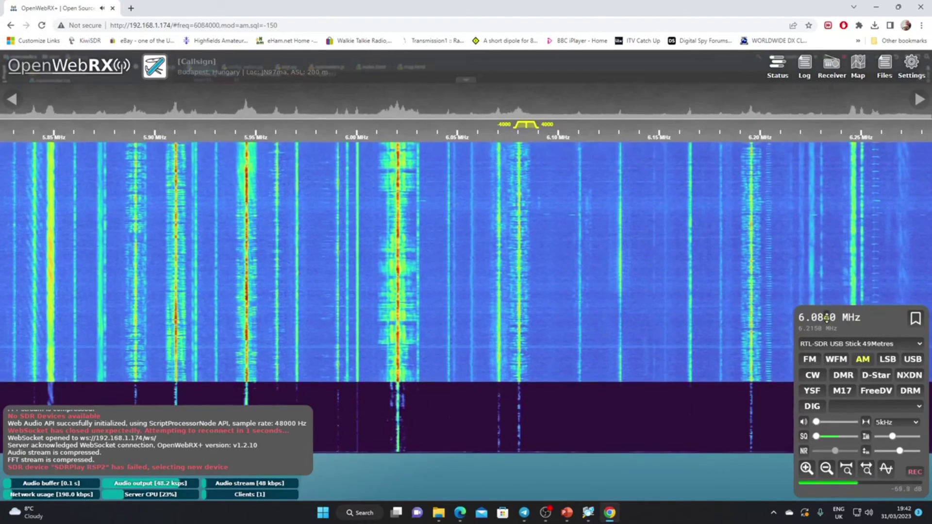
scroll(827, 318, "down", 3)
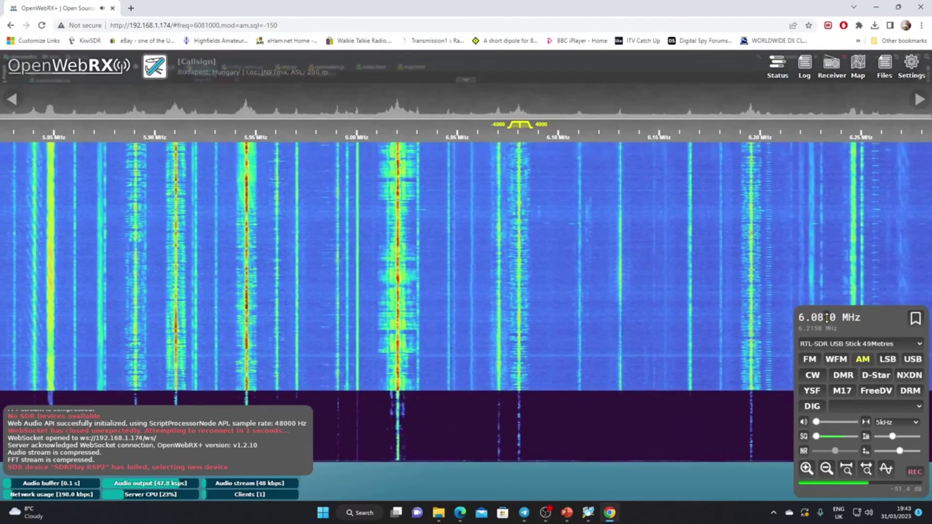
scroll(826, 318, "down", 1)
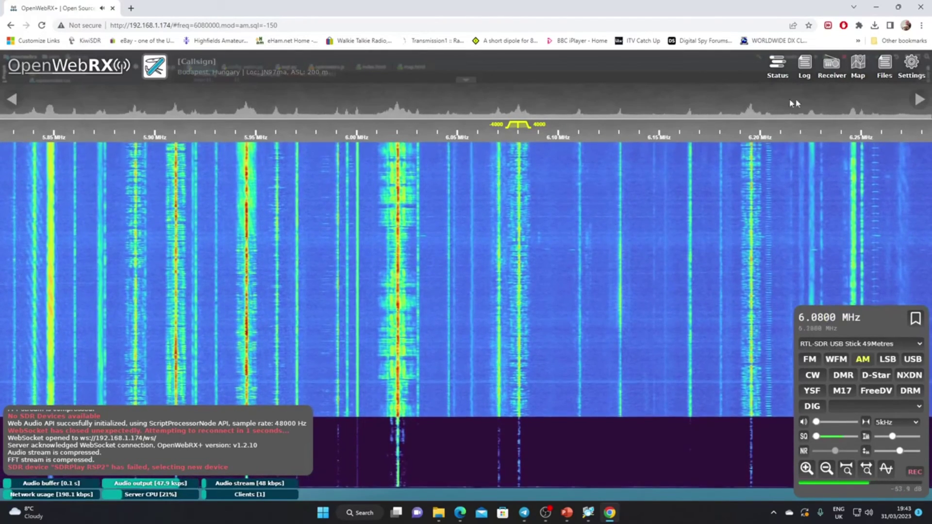
Step: Step up in 5 kHz increments to the 6.1950 MHz station, zoom in, then back out to 5–7 MHz
left_click(917, 105)
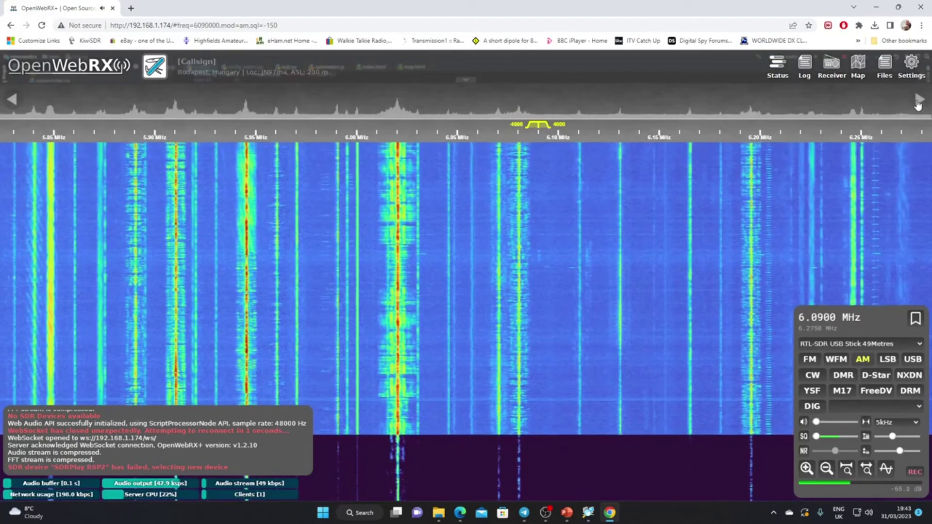
left_click(917, 105)
left_click(917, 105)
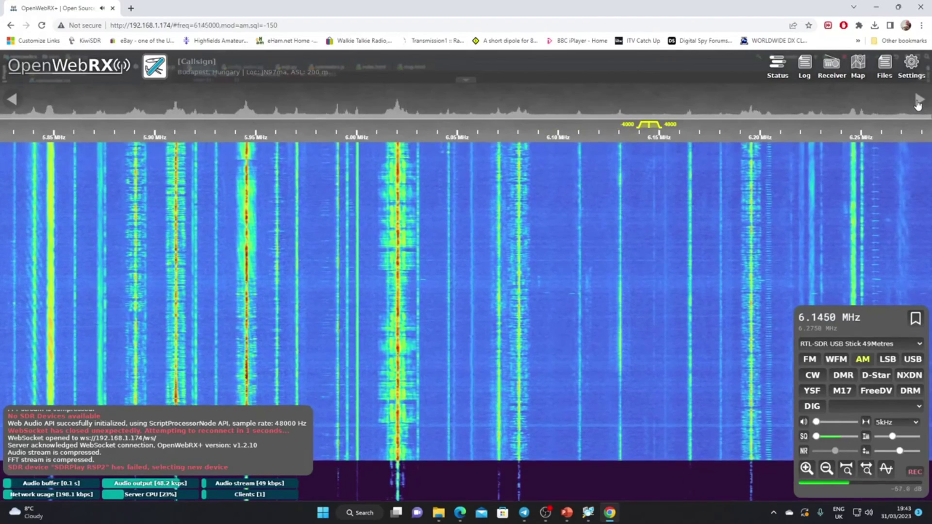
left_click(917, 105)
left_click(917, 104)
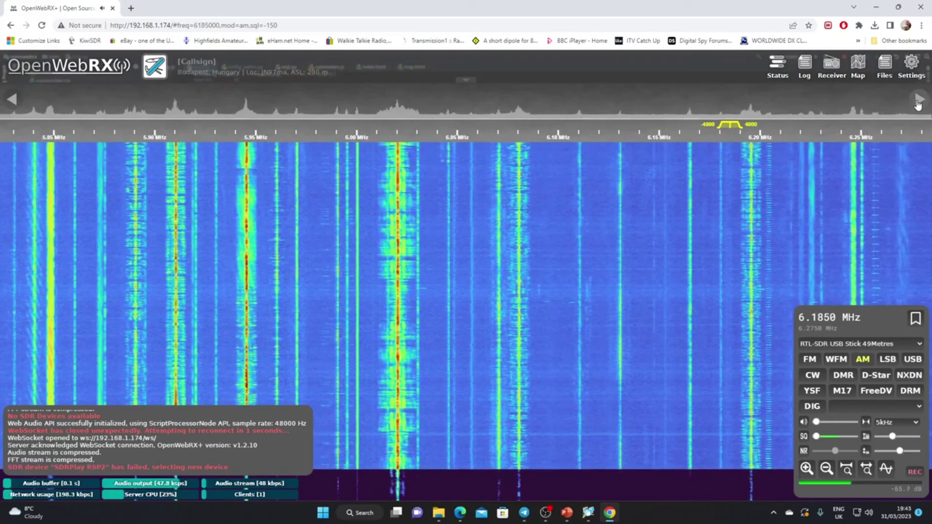
left_click(918, 105)
left_click(917, 105)
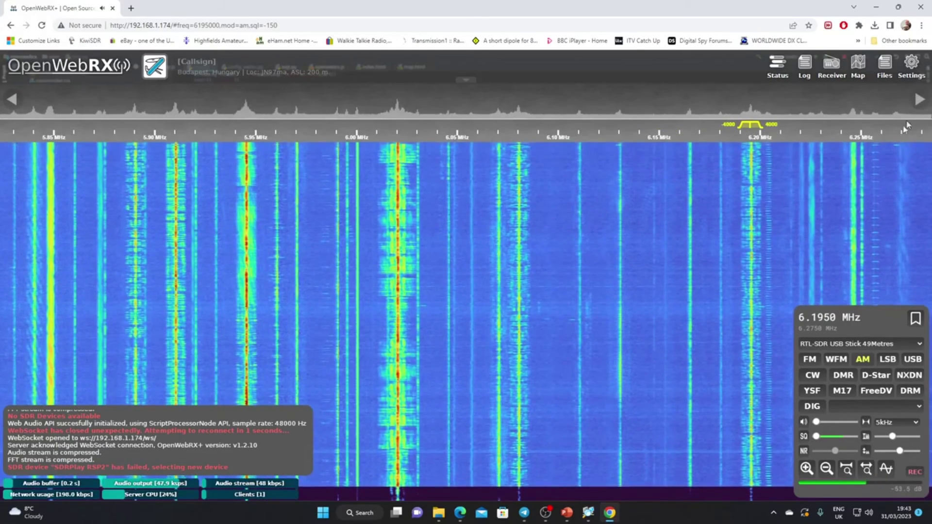
left_click(846, 470)
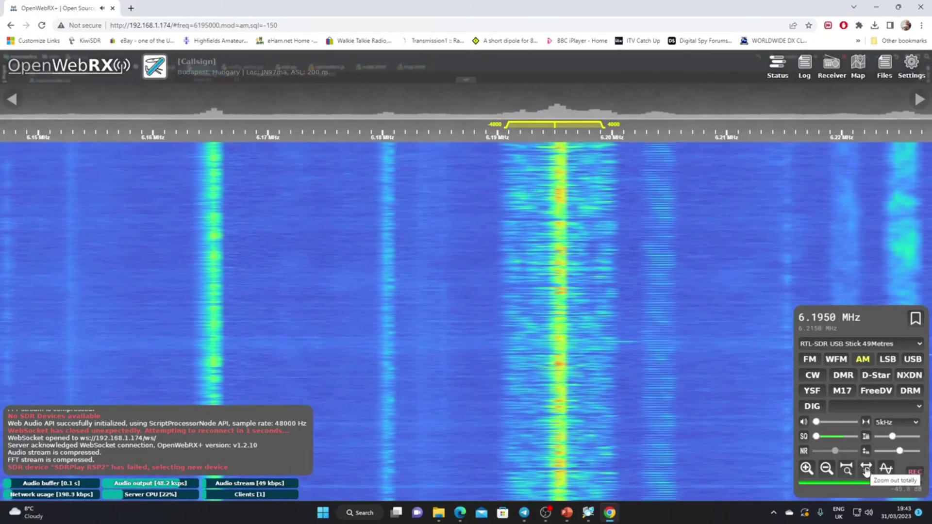
left_click(866, 469)
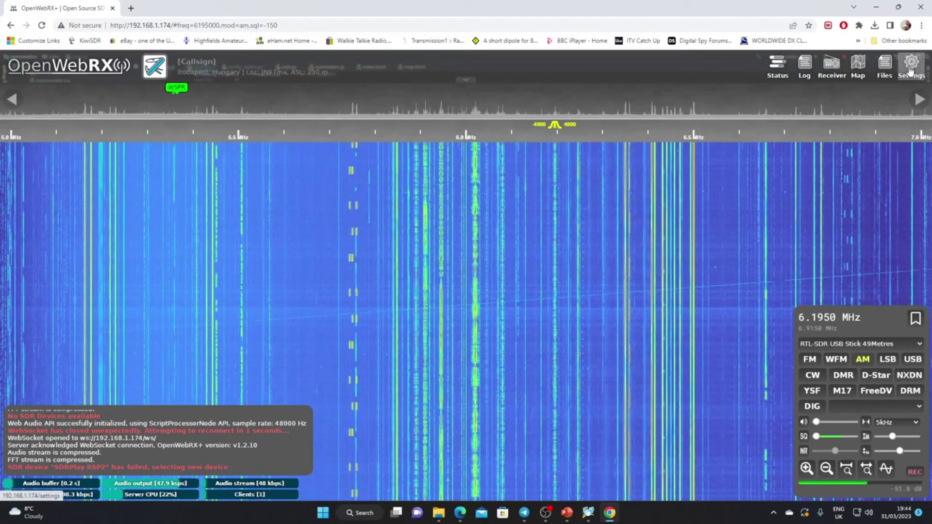
Step: Log in with the saved administrator credentials and open the RTL-SDR USB Stick's 49Metres profile
left_click(910, 70)
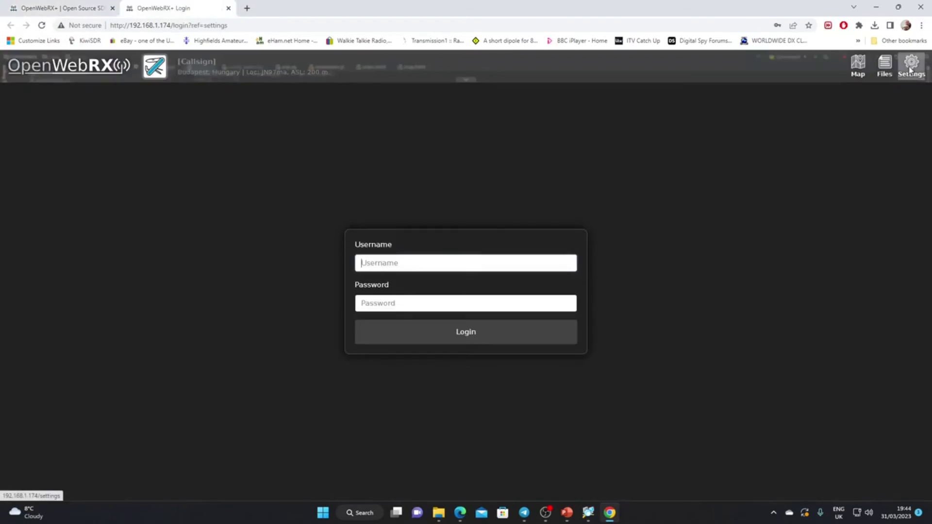
left_click(431, 265)
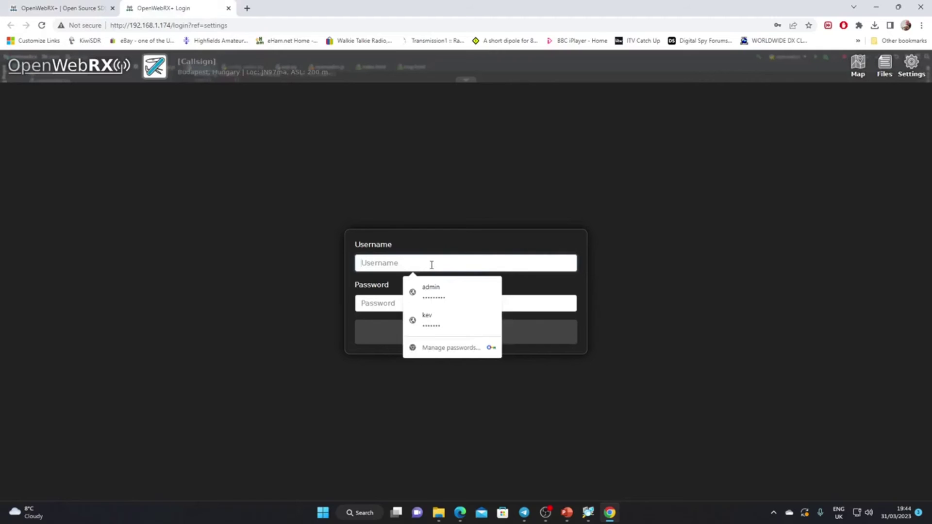
left_click(432, 293)
left_click(429, 334)
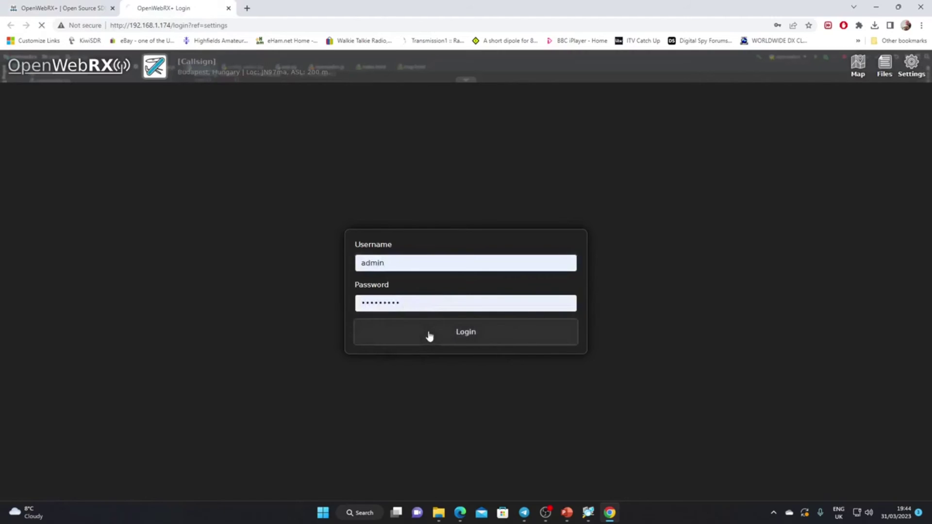
left_click(441, 191)
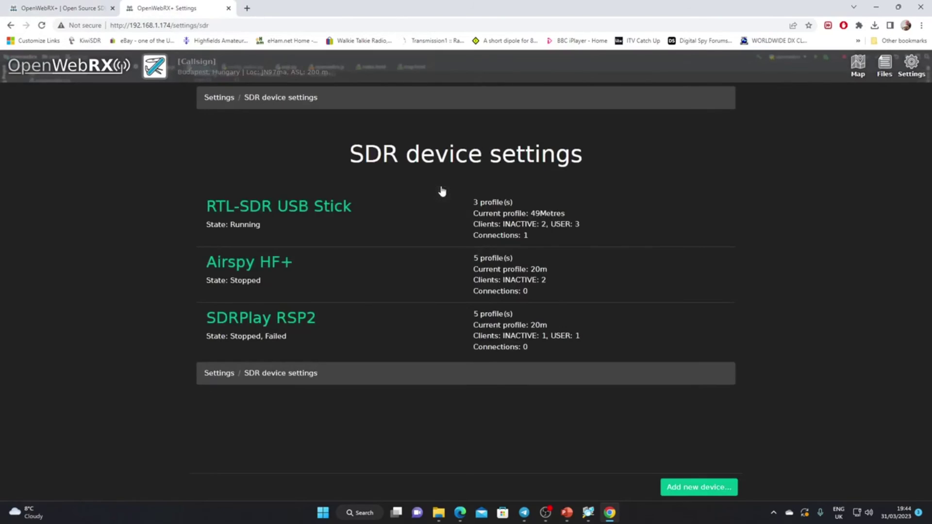
left_click(300, 210)
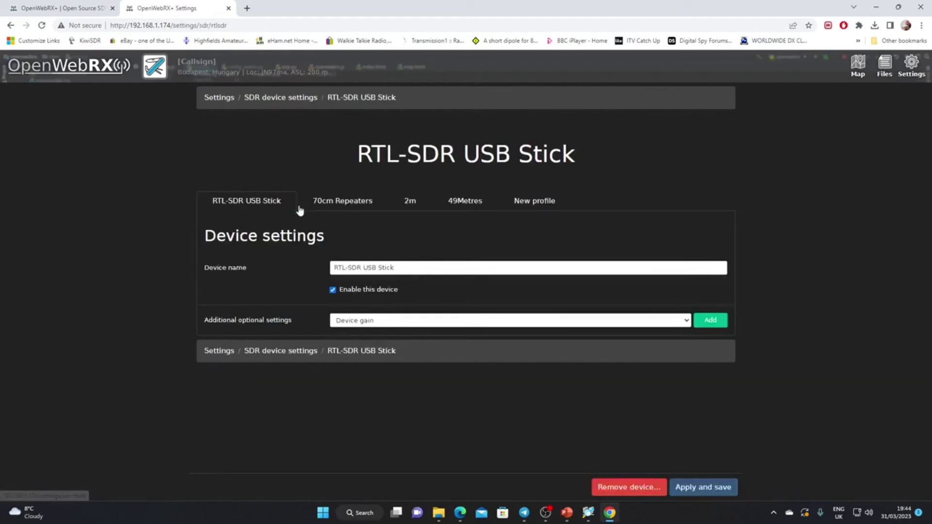
left_click(469, 204)
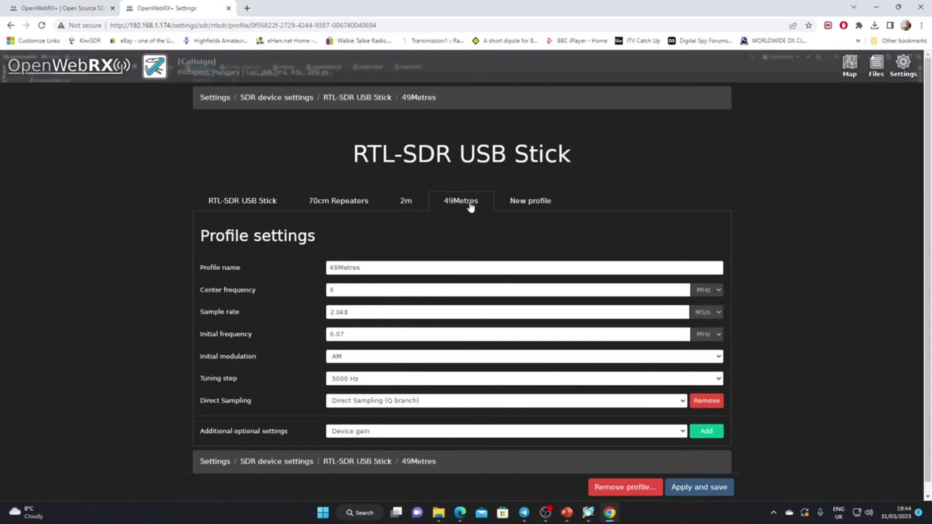